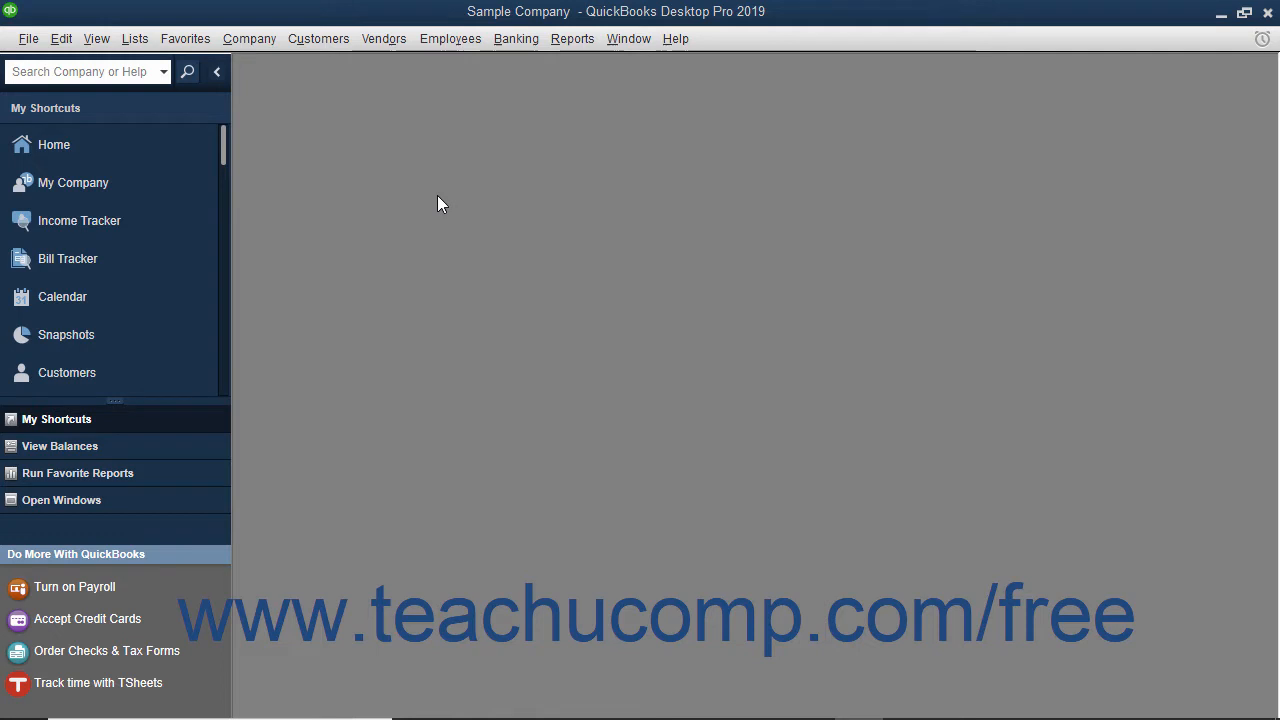
- Show the Home page and open the Customer Center from its CUSTOMERS heading
{"action": "left_click", "coordinate": [154, 151]}
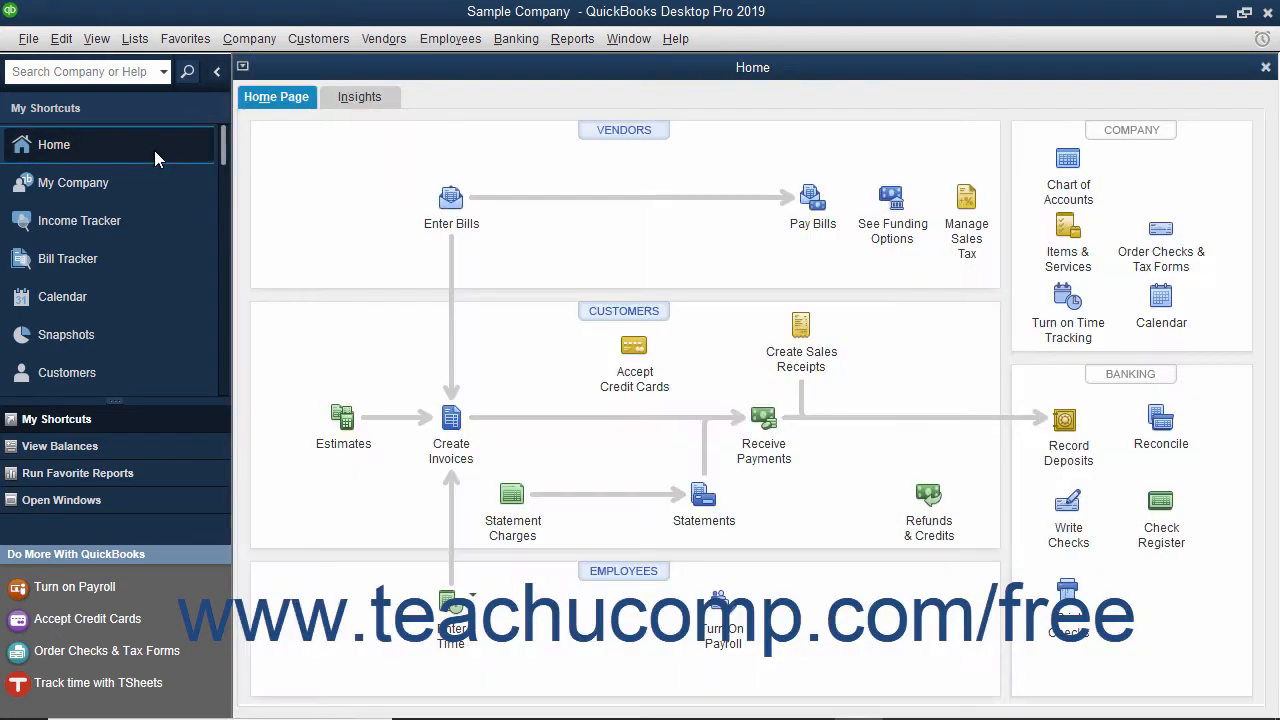
{"action": "left_click", "coordinate": [622, 318]}
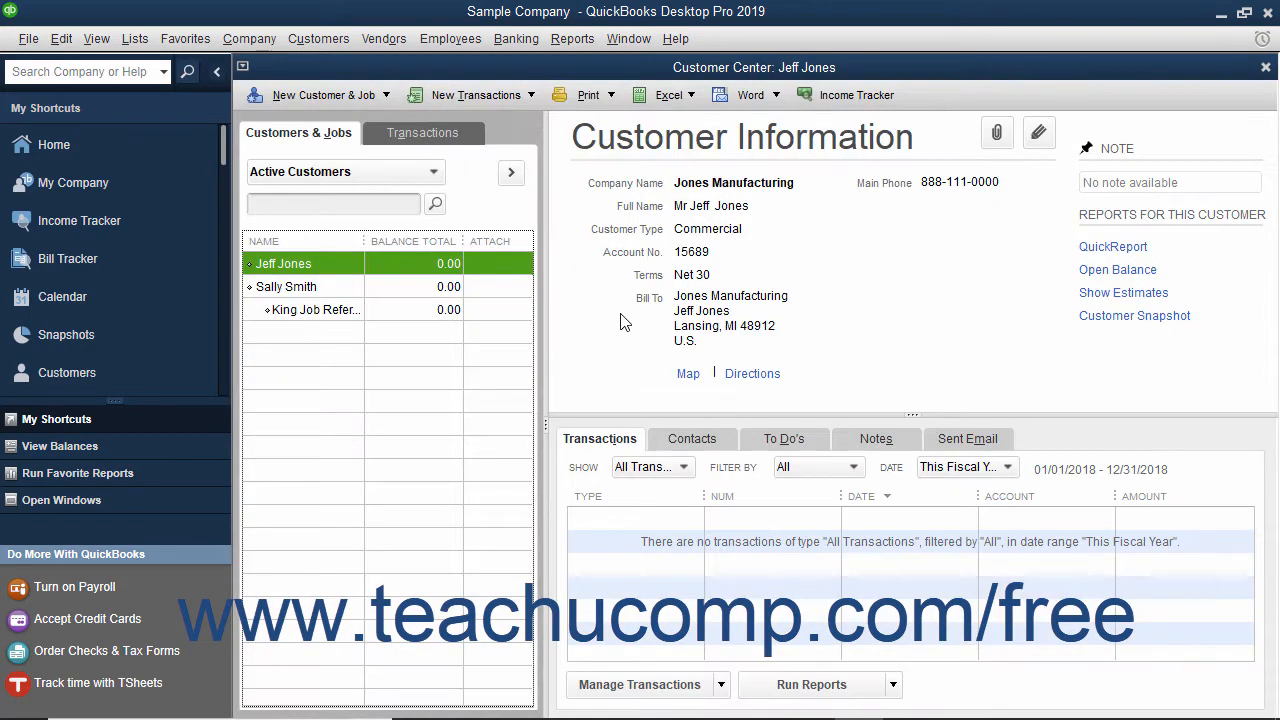
- Review the King Job Referral job's details, then close the Customer Center
{"action": "left_click", "coordinate": [323, 135]}
{"action": "left_click", "coordinate": [337, 310]}
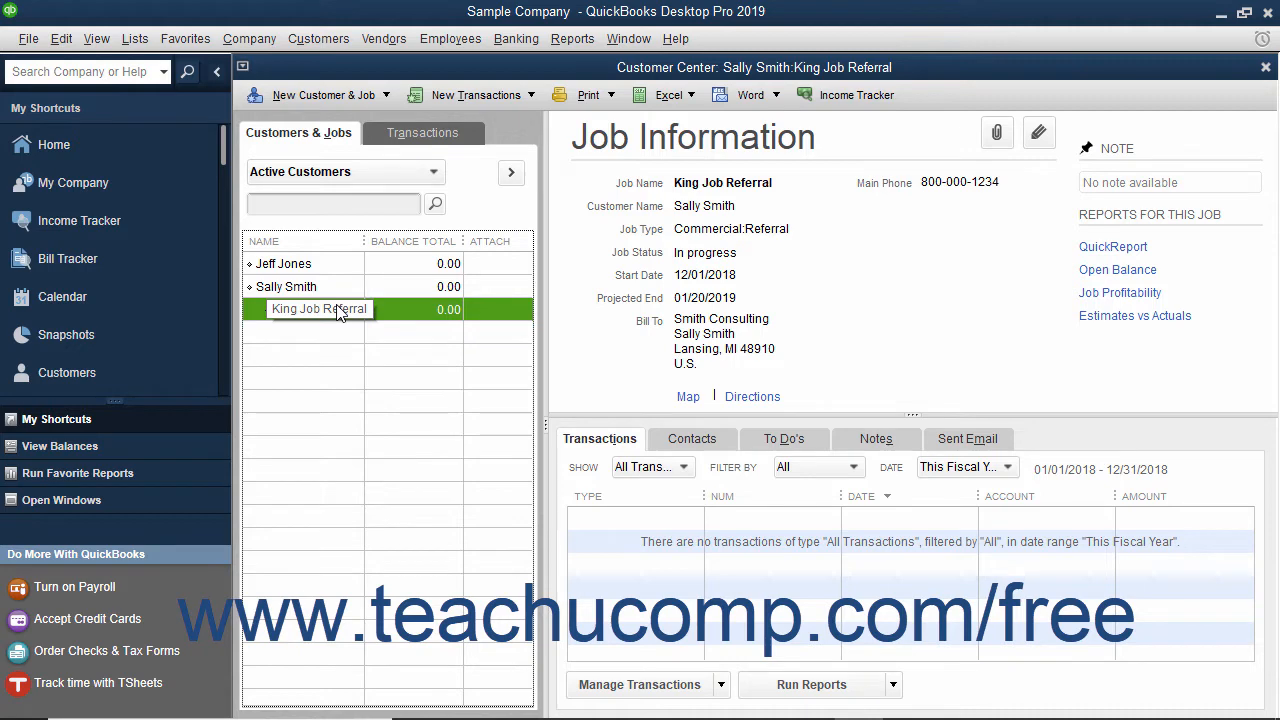
{"action": "left_click", "coordinate": [333, 141]}
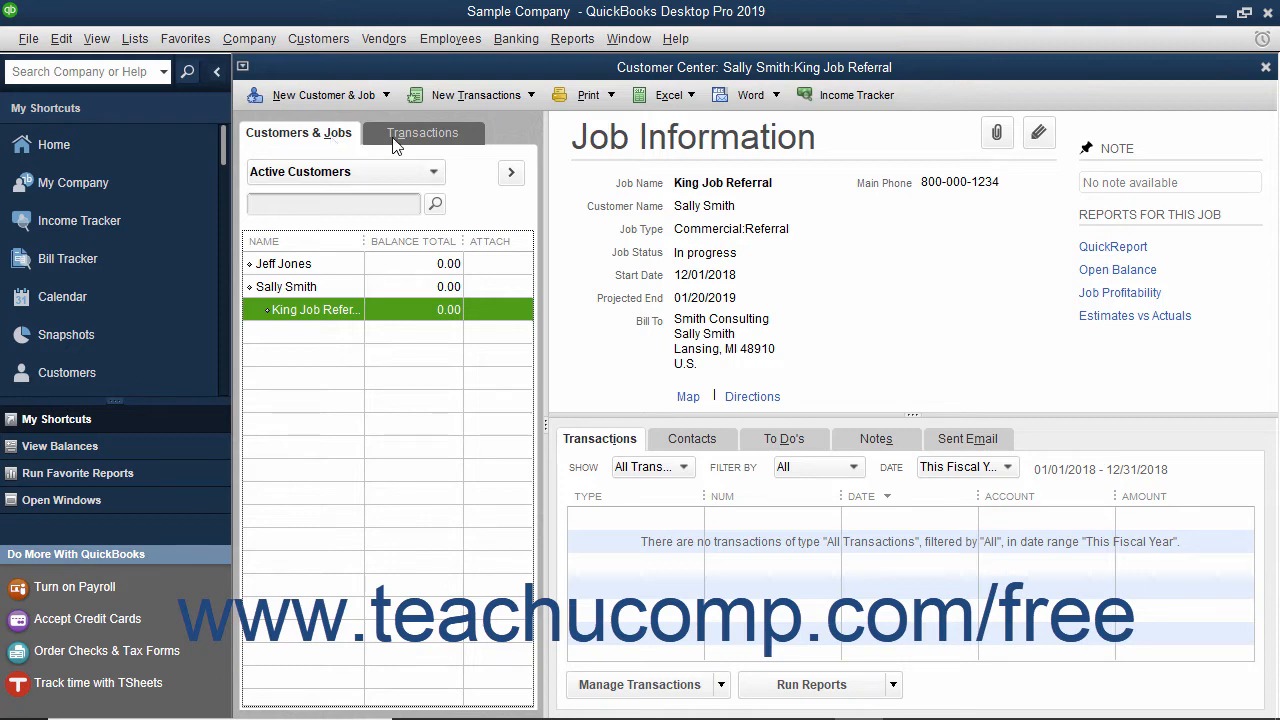
{"action": "left_click", "coordinate": [1265, 68]}
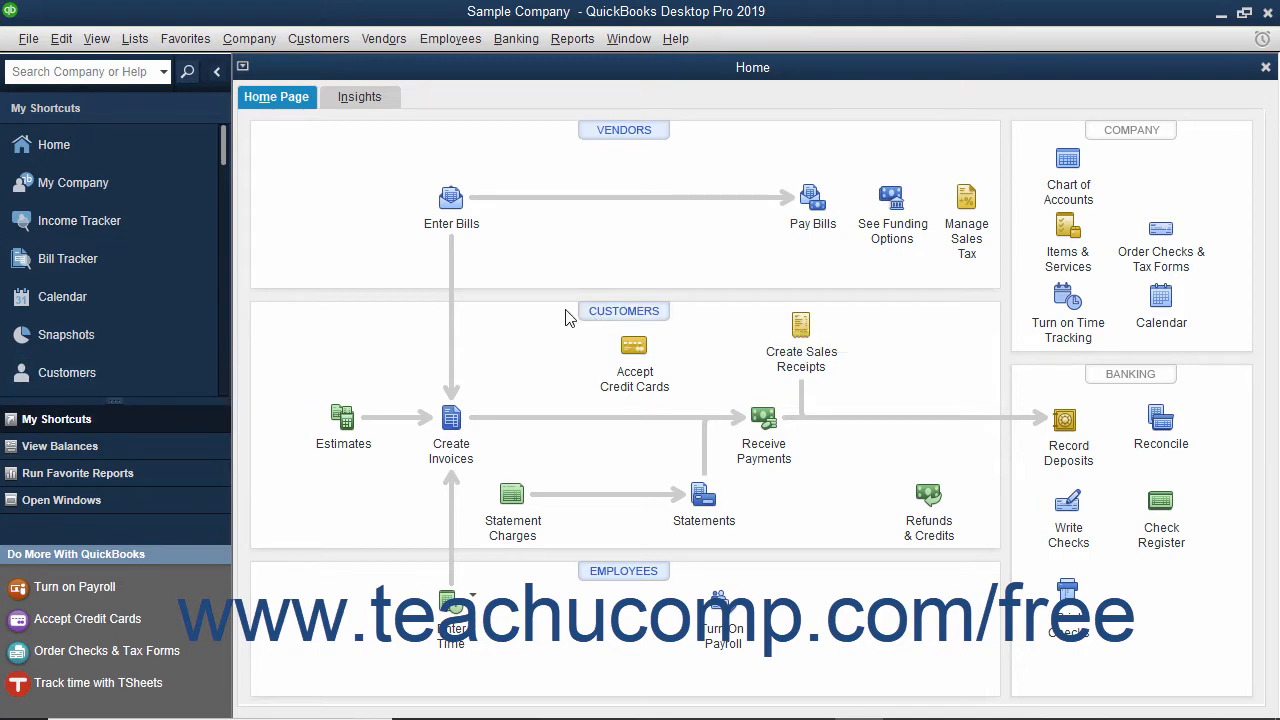
- Reopen the Customer Center with Ctrl+J and start a New Customer from New Customer & Job
{"action": "left_click", "coordinate": [316, 42]}
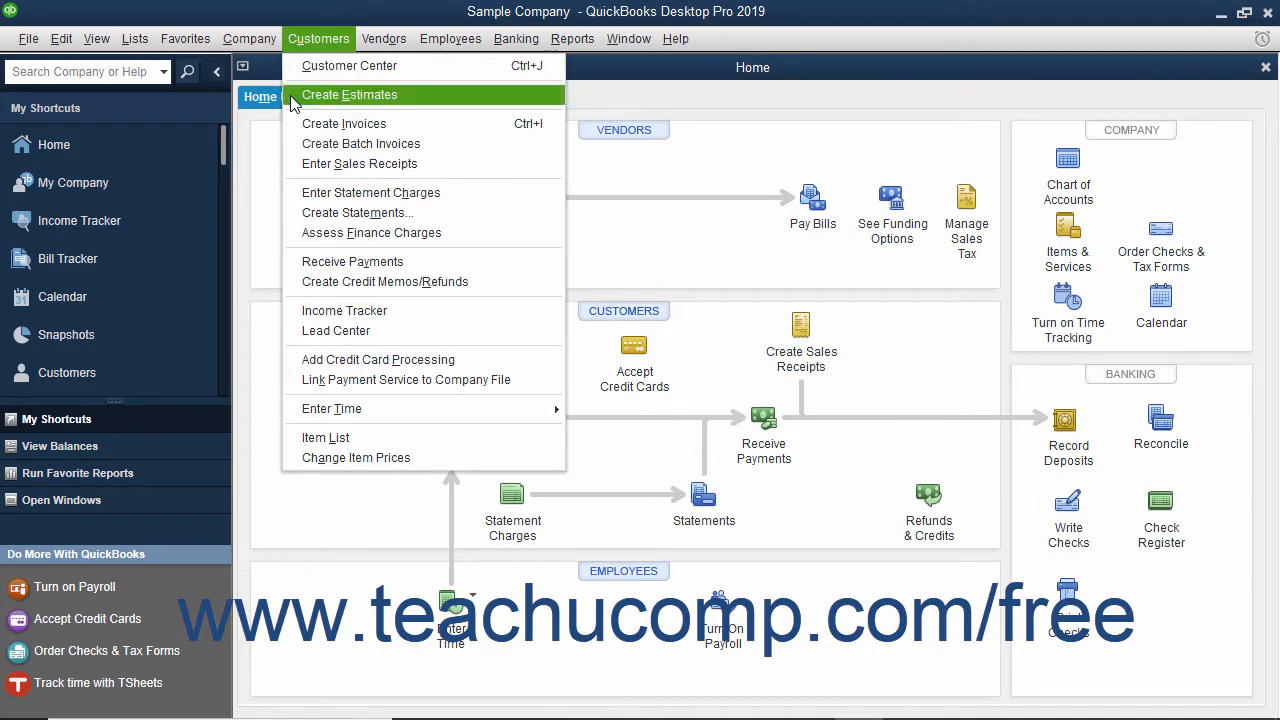
{"action": "left_click", "coordinate": [262, 145]}
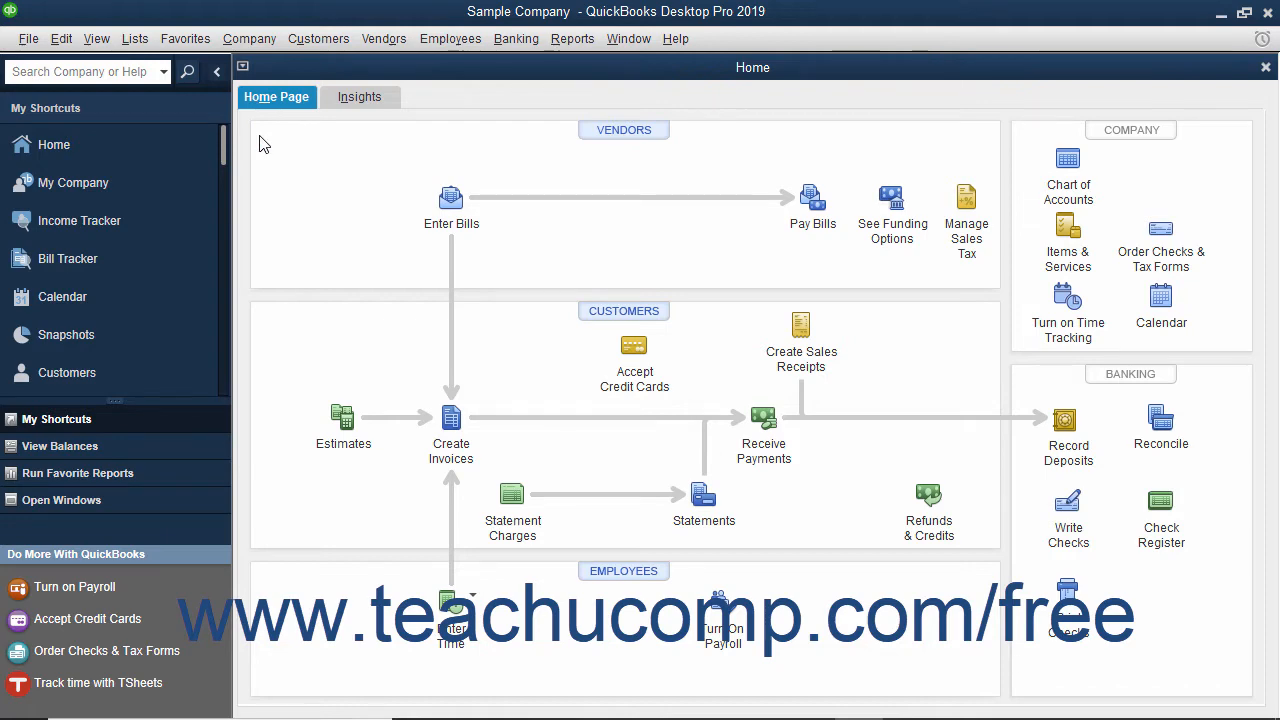
{"action": "key", "text": "ctrl+j"}
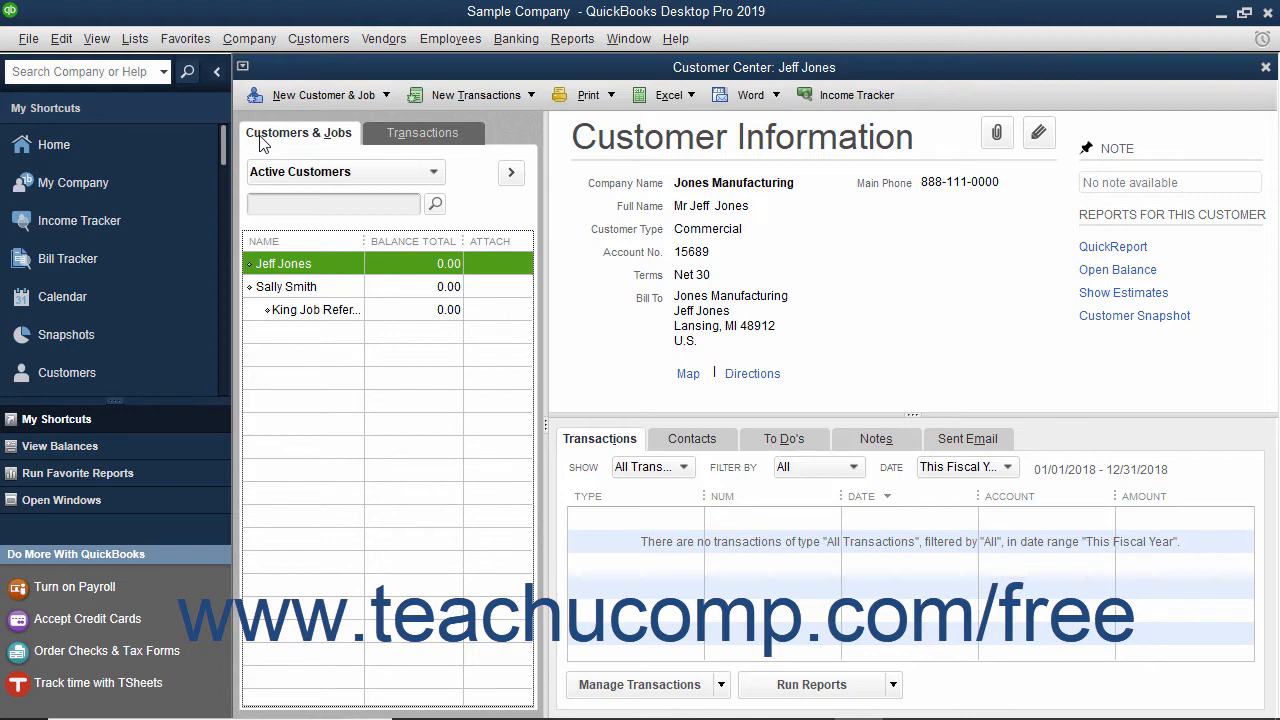
{"action": "left_click", "coordinate": [372, 100]}
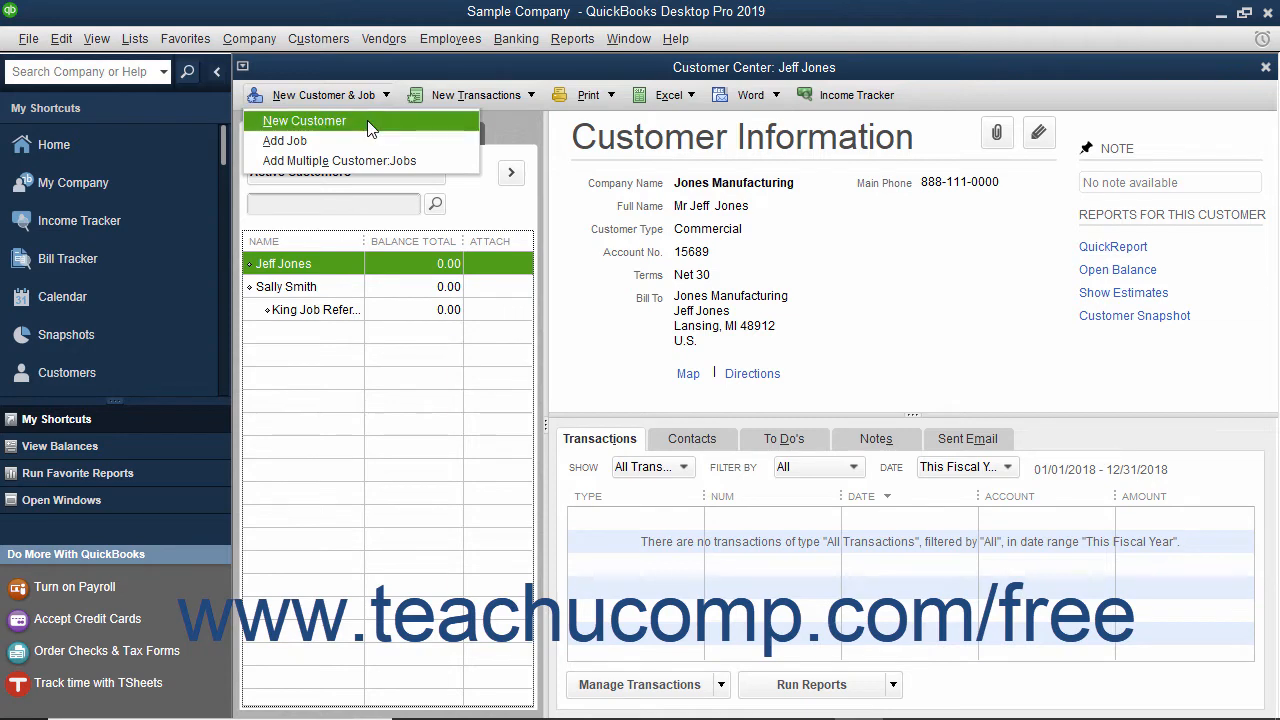
{"action": "left_click", "coordinate": [368, 122]}
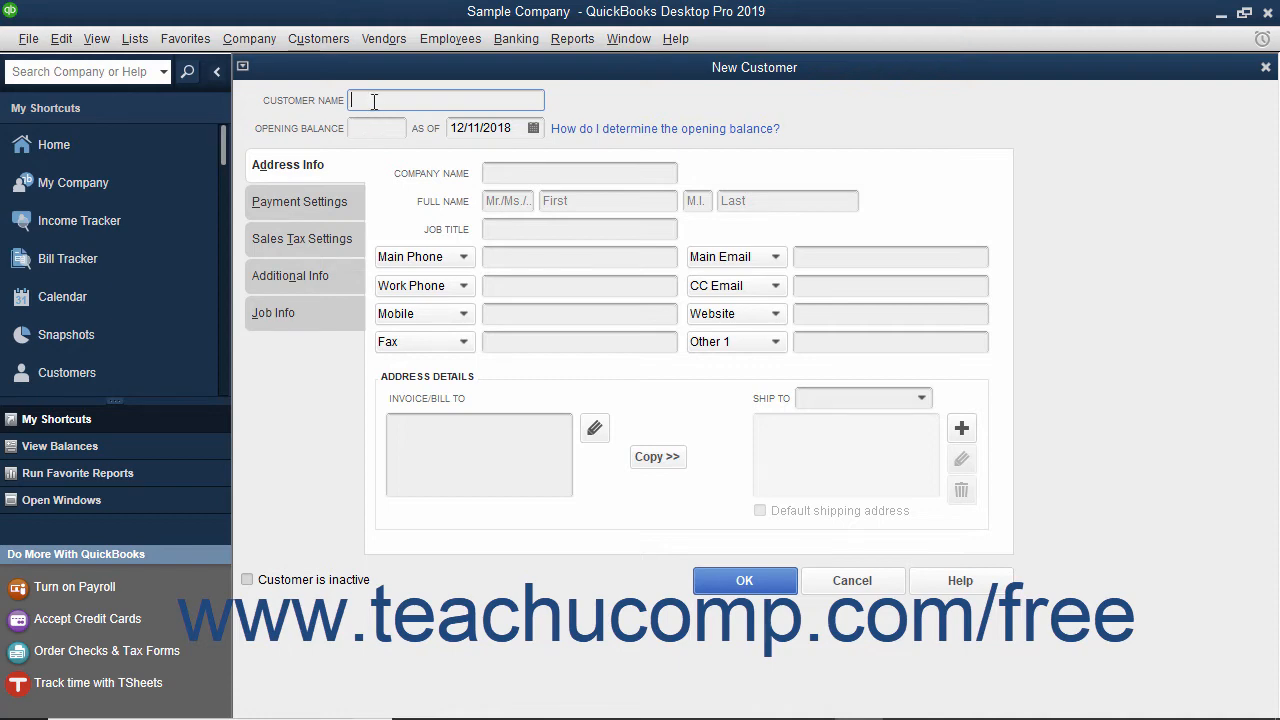
- Enter the customer's name, leaving Opening Balance blank and the as-of date at 12/11/2018
{"action": "left_click", "coordinate": [373, 101]}
{"action": "left_click", "coordinate": [359, 131]}
{"action": "left_click", "coordinate": [531, 129]}
{"action": "left_click", "coordinate": [628, 116]}
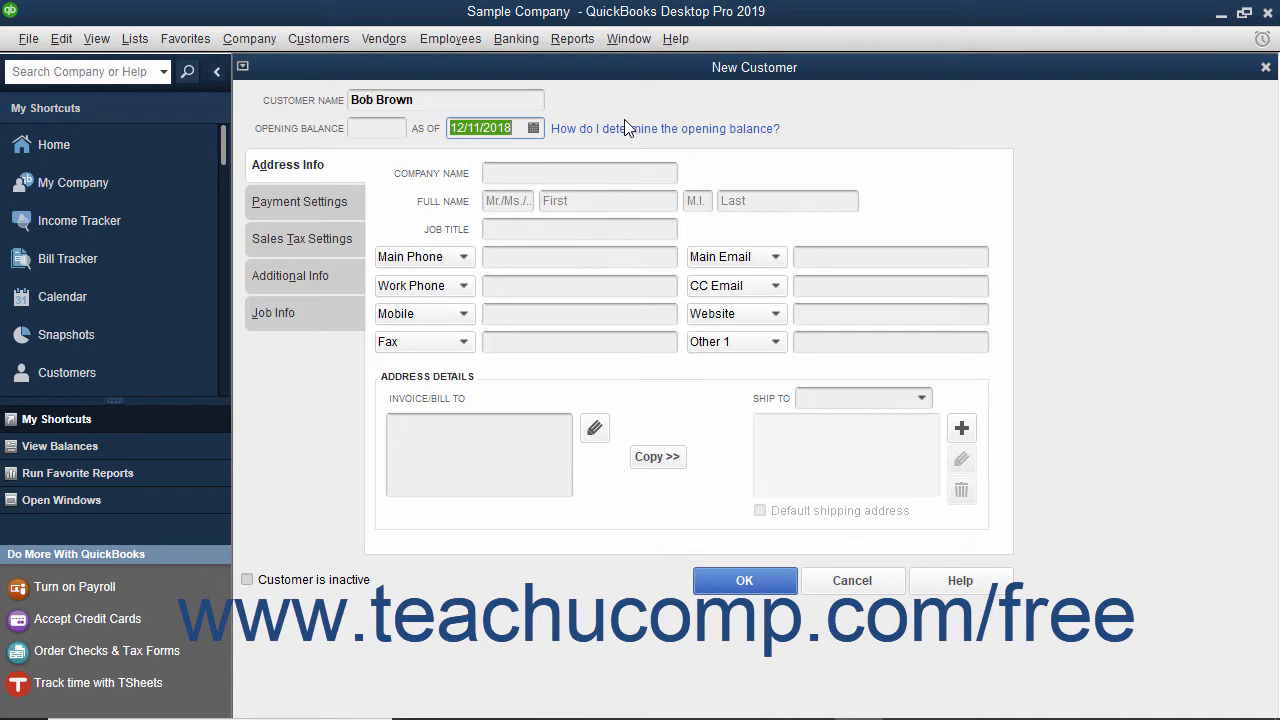
{"action": "left_click", "coordinate": [315, 172]}
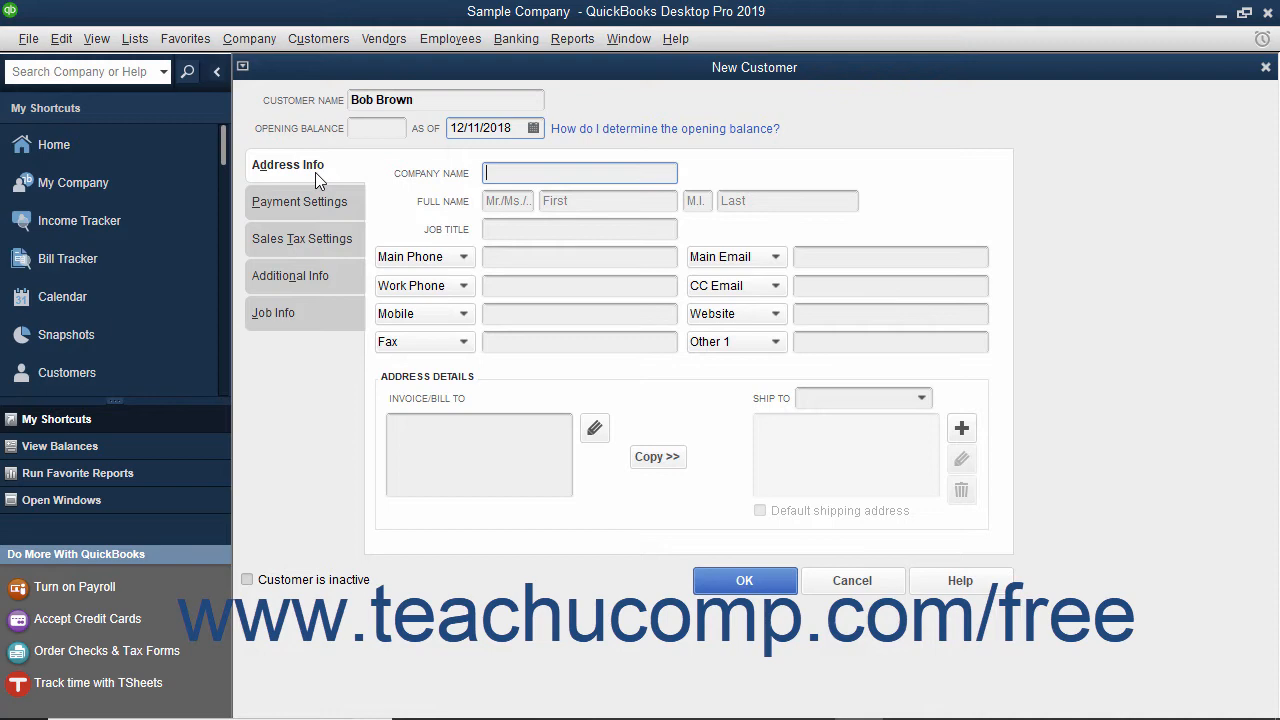
- Fill in the company name, the contact's first and last name with title Mr., and job title Vice President
{"action": "left_click", "coordinate": [505, 176]}
{"action": "type", "text": "Brown and Associates Manufacturing"}
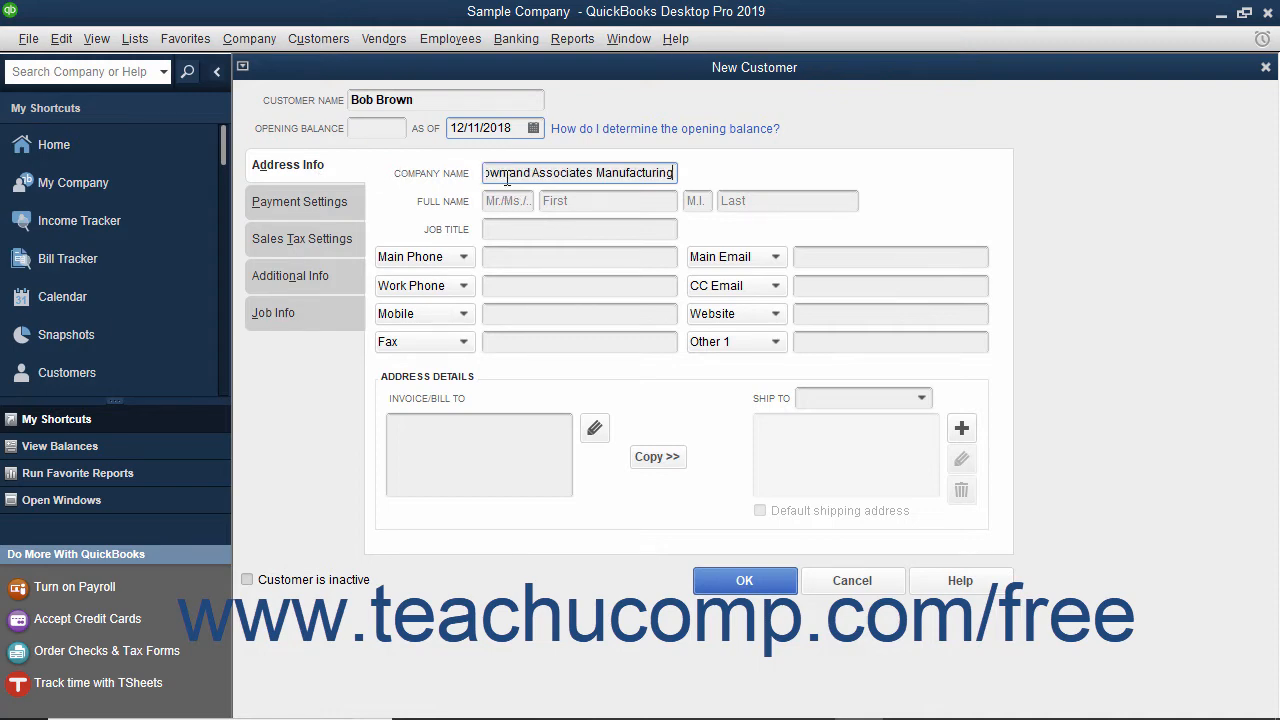
{"action": "left_click", "coordinate": [519, 202]}
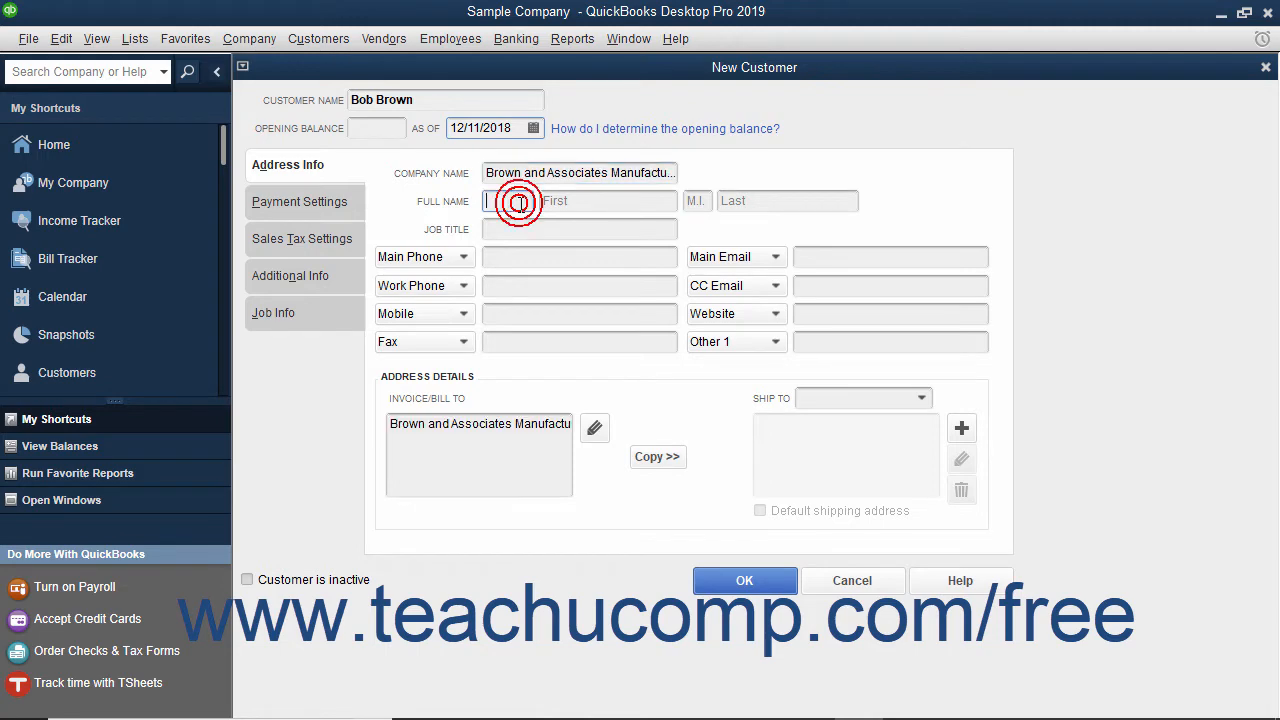
{"action": "type", "text": "Mr."}
{"action": "key", "text": "Tab"}
{"action": "key", "text": "Tab"}
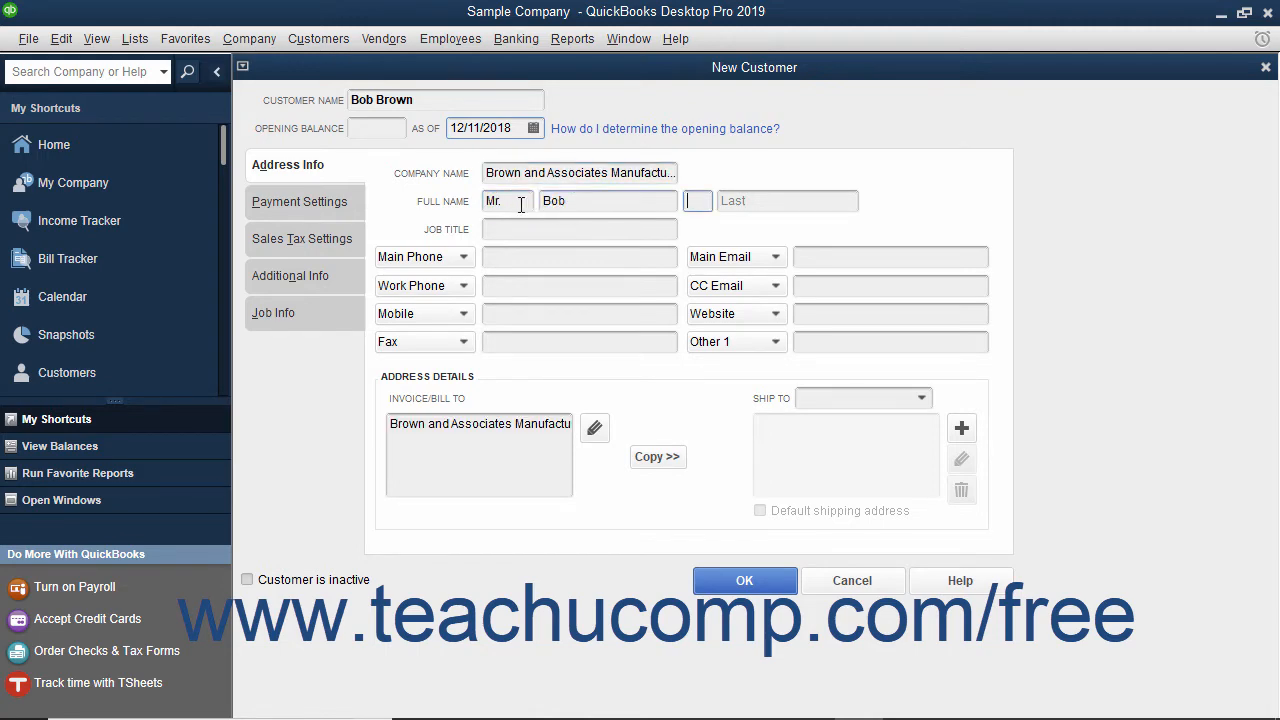
{"action": "key", "text": "Tab"}
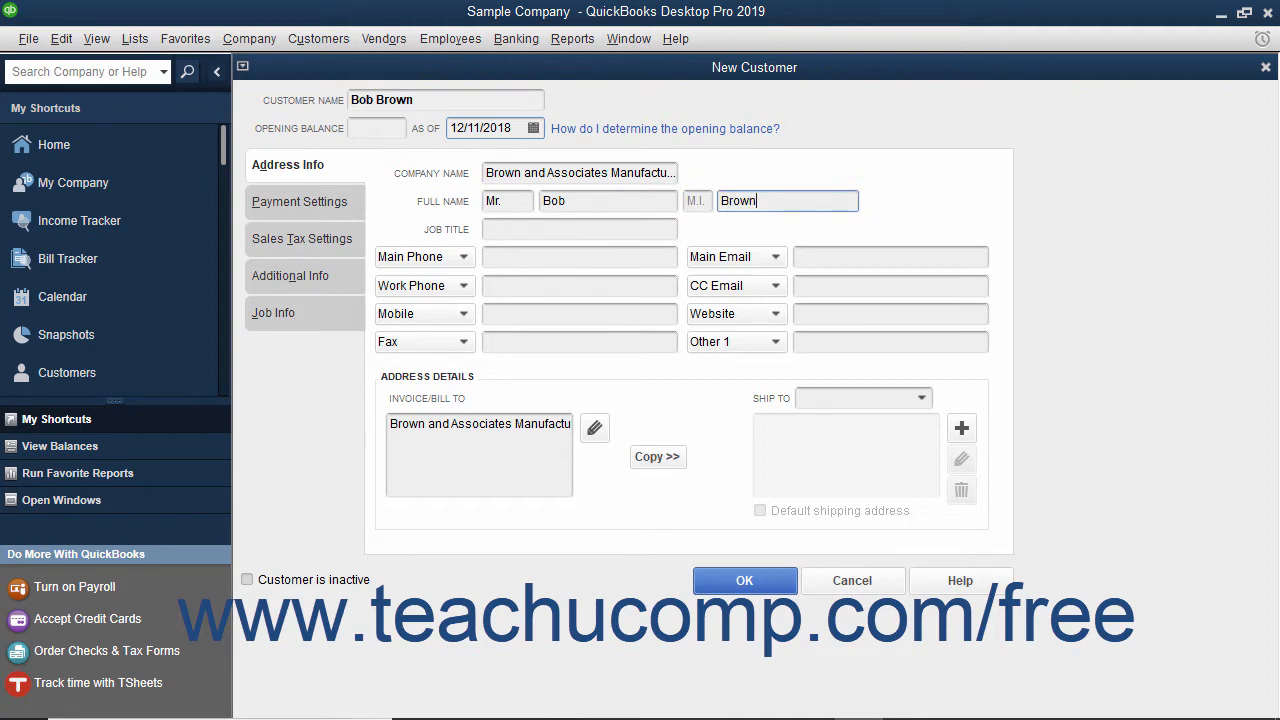
{"action": "key", "text": "Tab"}
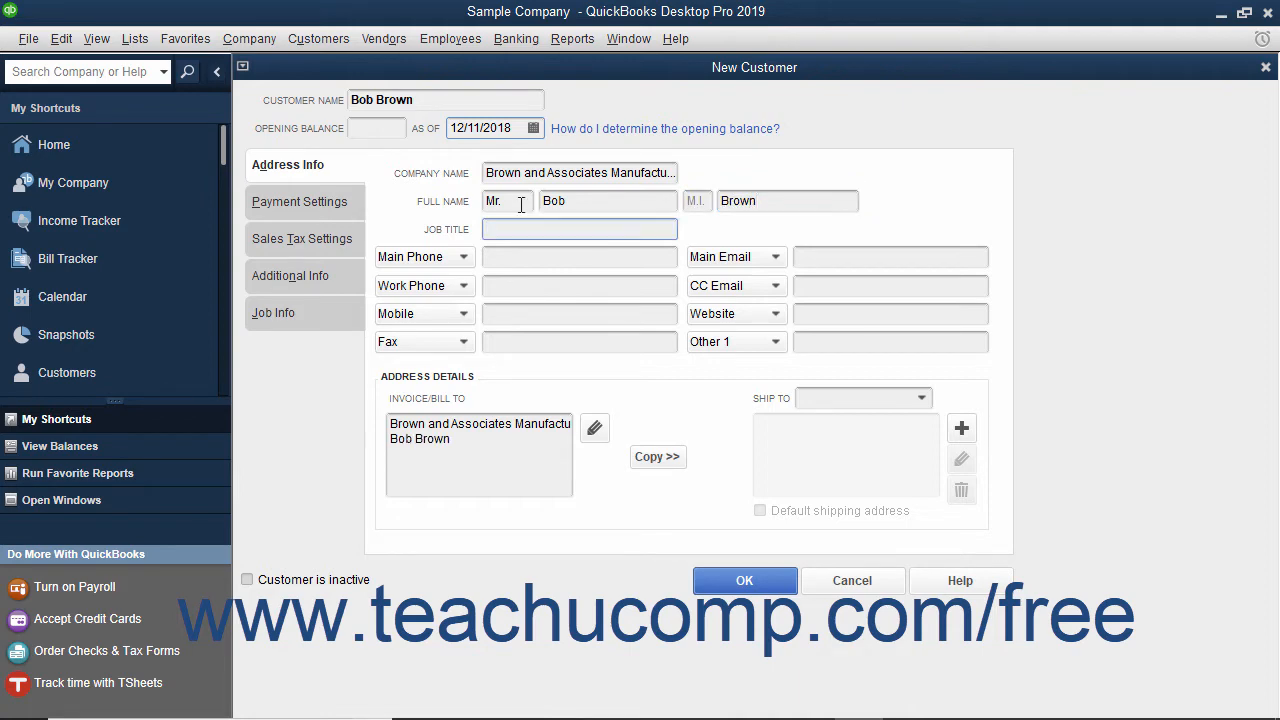
{"action": "type", "text": "Vice President"}
- Enter the customer's phone number in the Main Phone field
{"action": "left_click", "coordinate": [460, 258]}
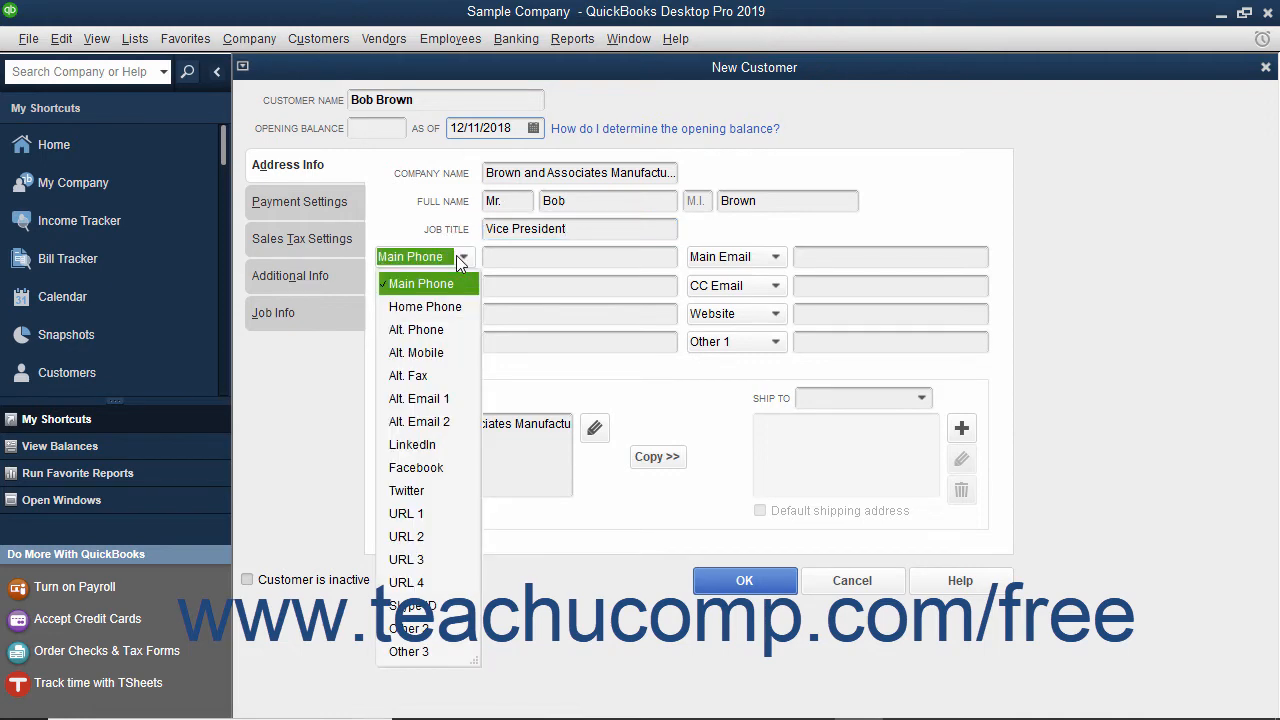
{"action": "left_click", "coordinate": [458, 257]}
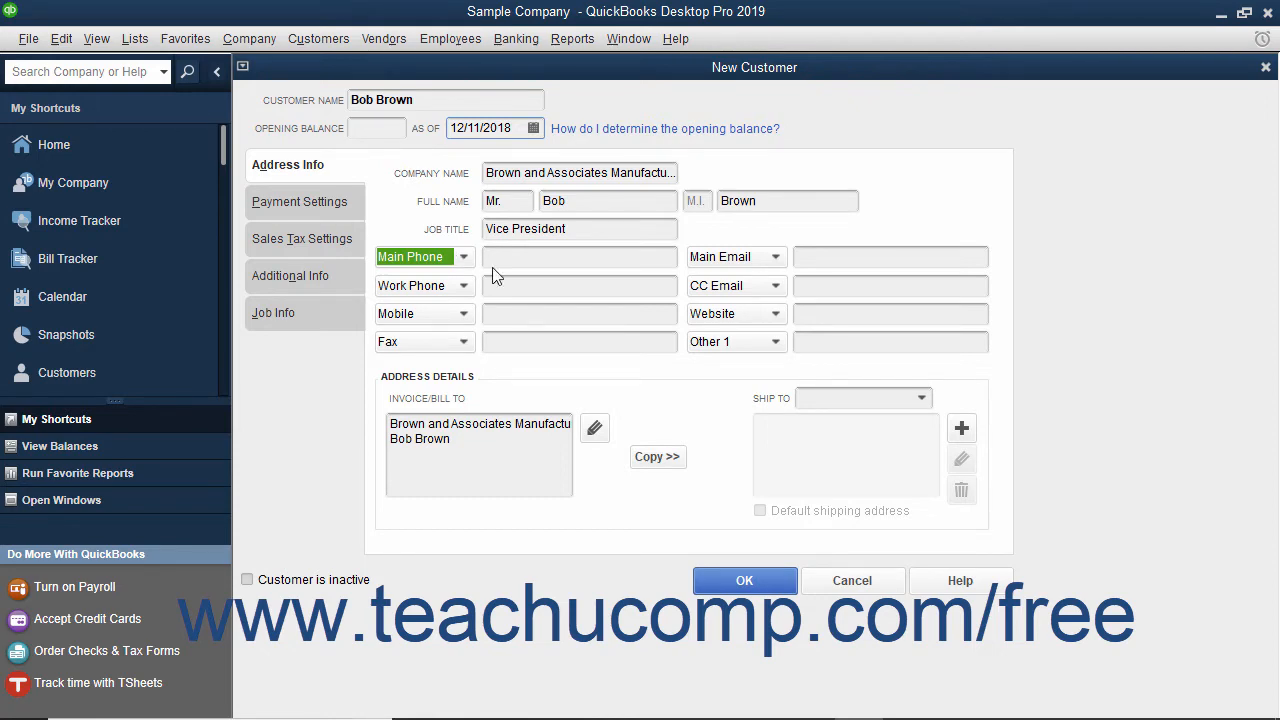
{"action": "left_click", "coordinate": [493, 268]}
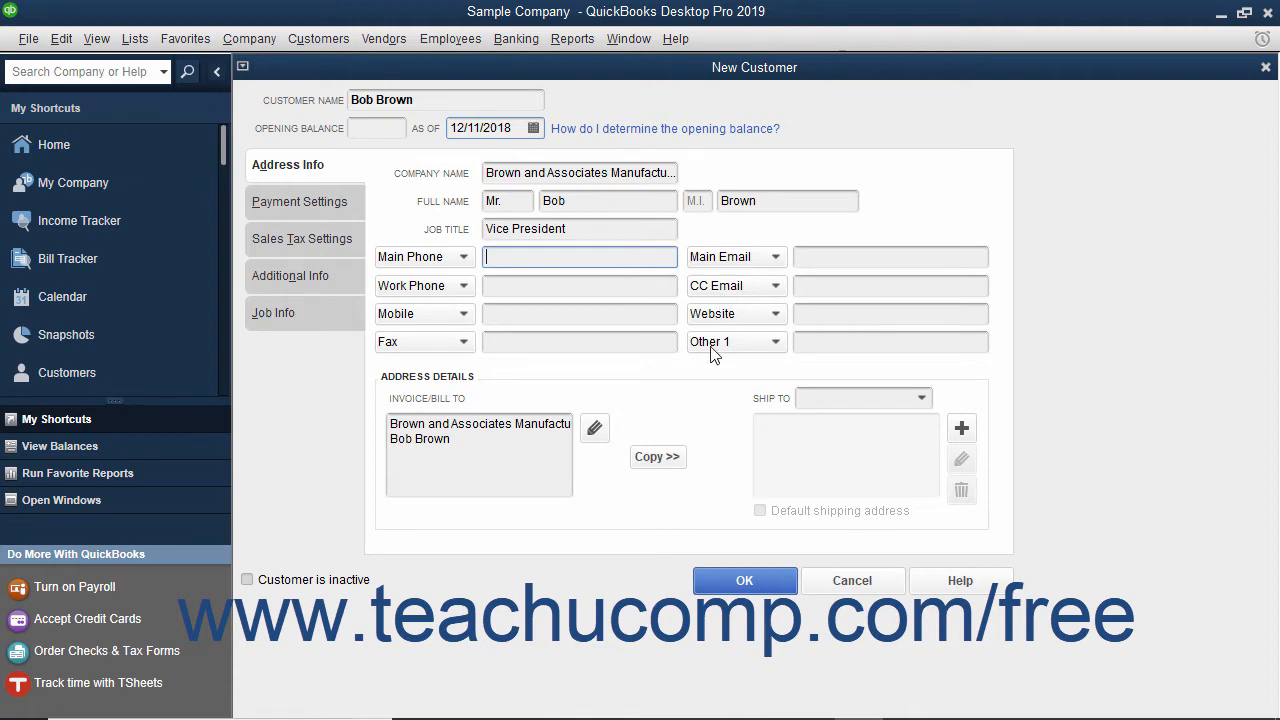
{"action": "left_click", "coordinate": [462, 260]}
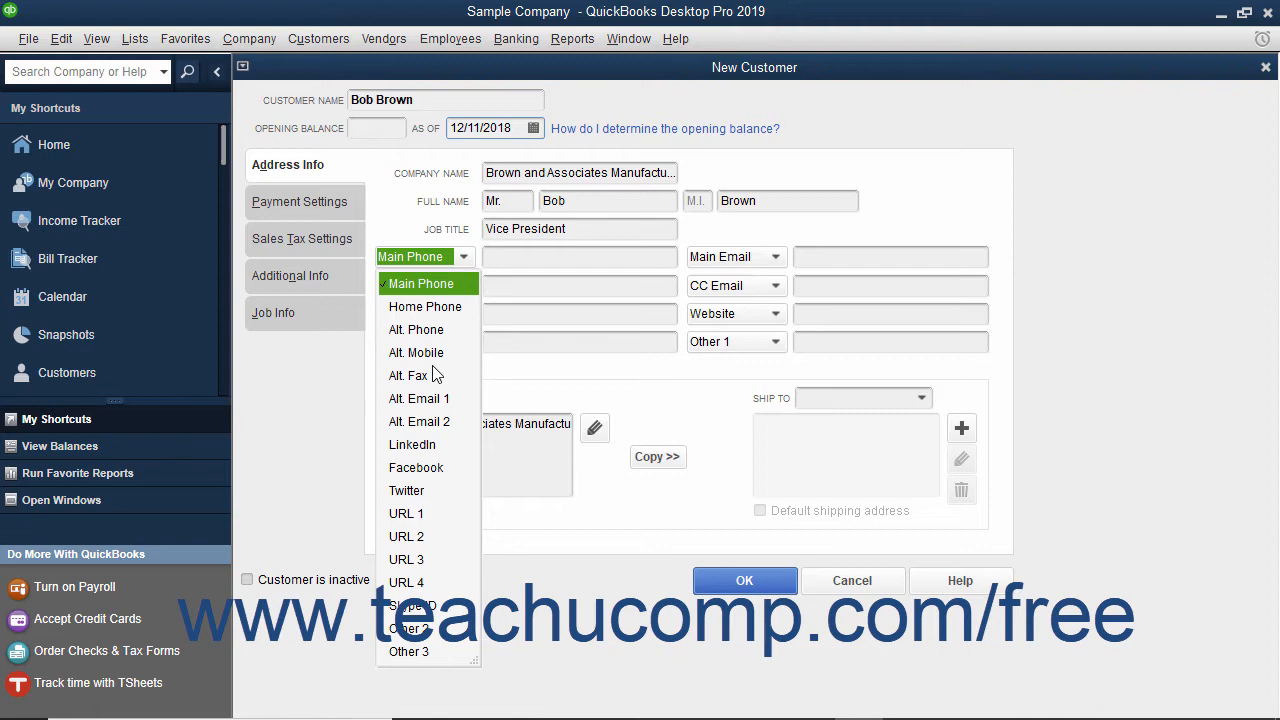
{"action": "left_click", "coordinate": [496, 256]}
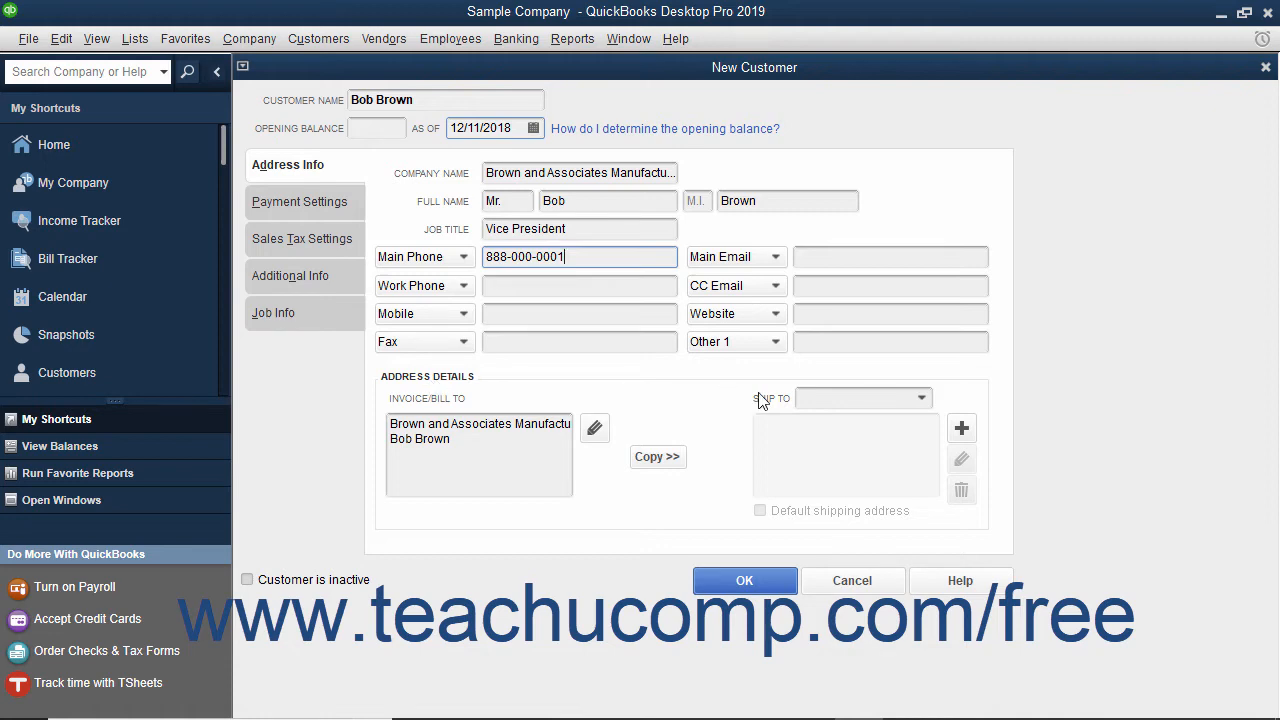
{"action": "left_click", "coordinate": [488, 454]}
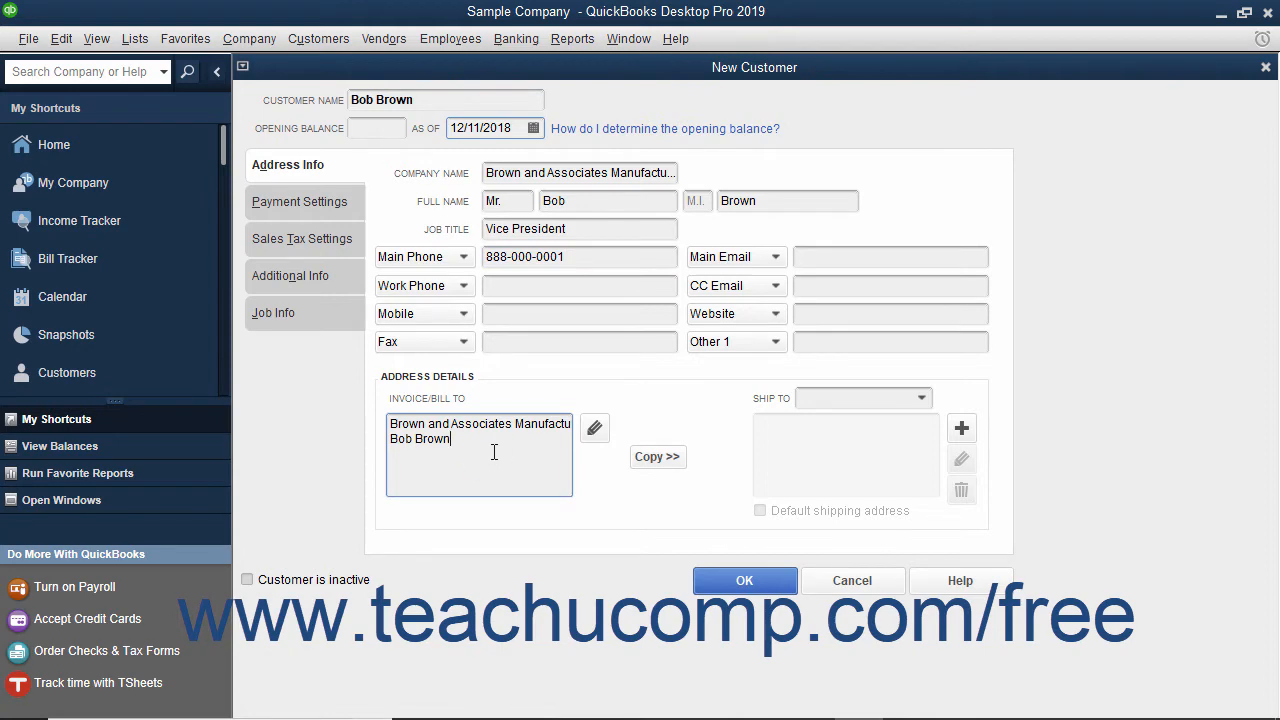
- Complete the Invoice/Bill To address with street, city, state, ZIP and country
{"action": "left_click", "coordinate": [594, 430]}
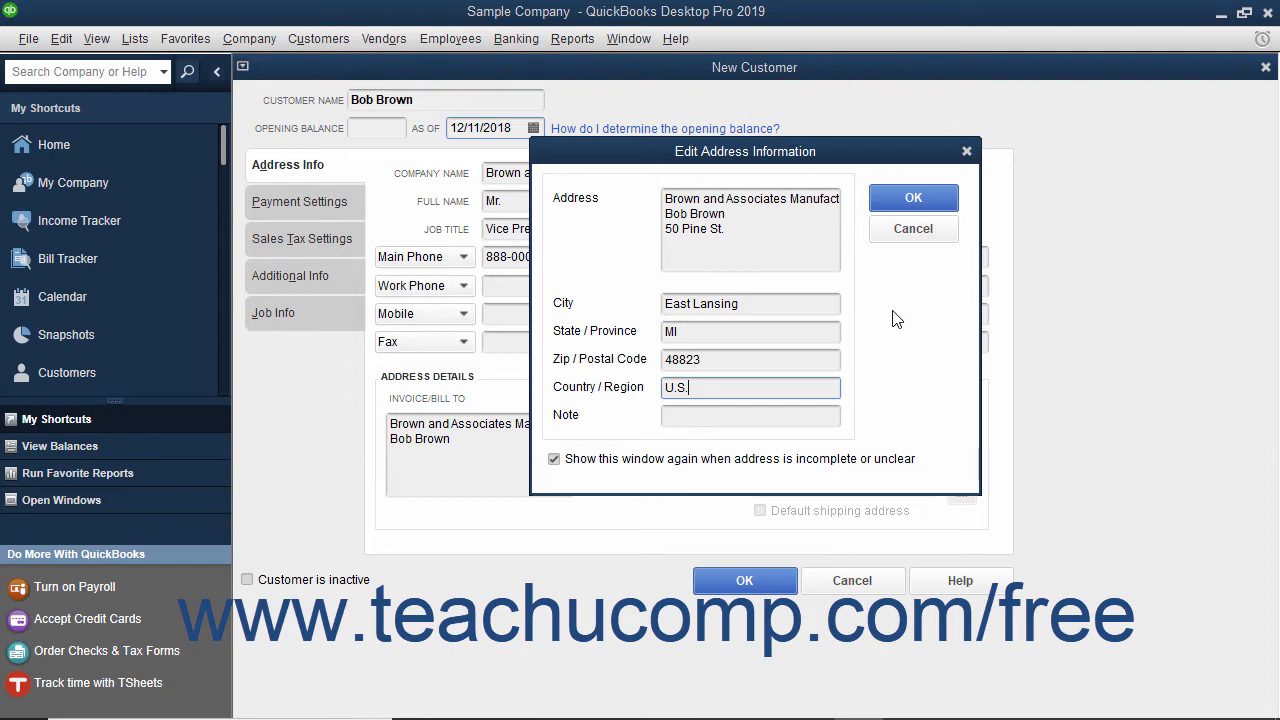
{"action": "left_click", "coordinate": [913, 199]}
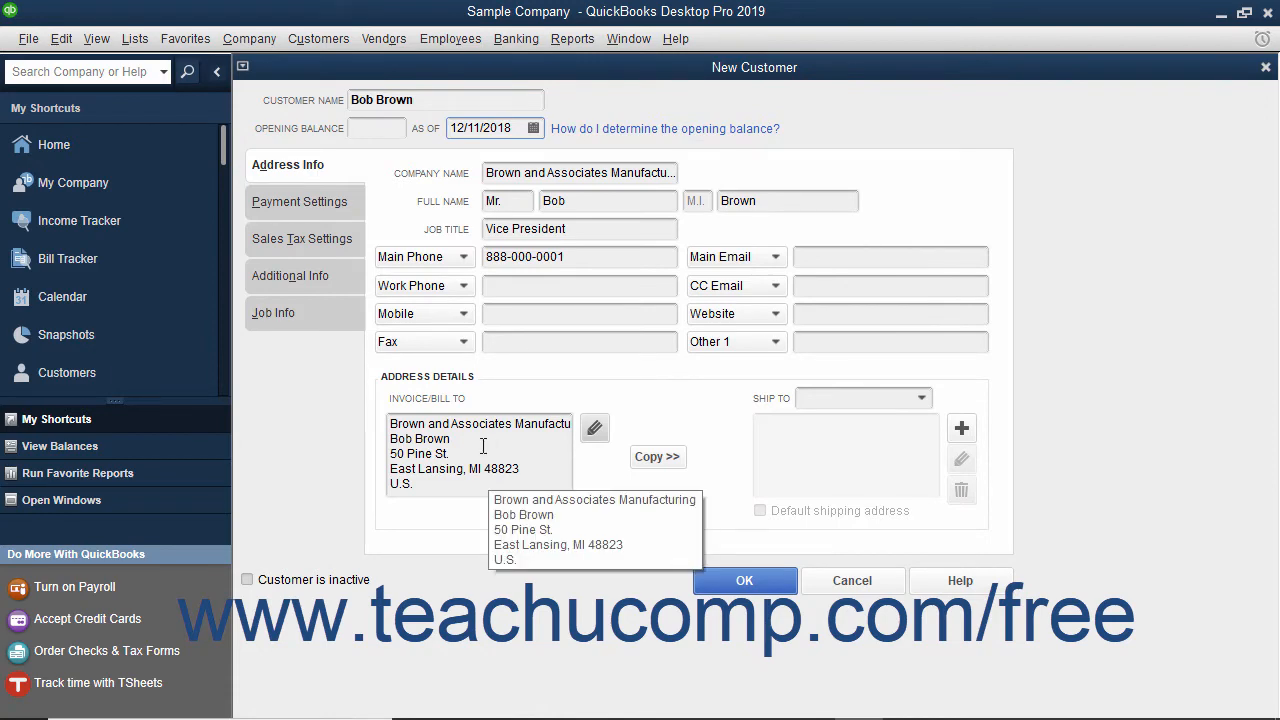
- Copy the bill-to address into a default shipping address named Ship To 1
{"action": "left_click", "coordinate": [657, 457]}
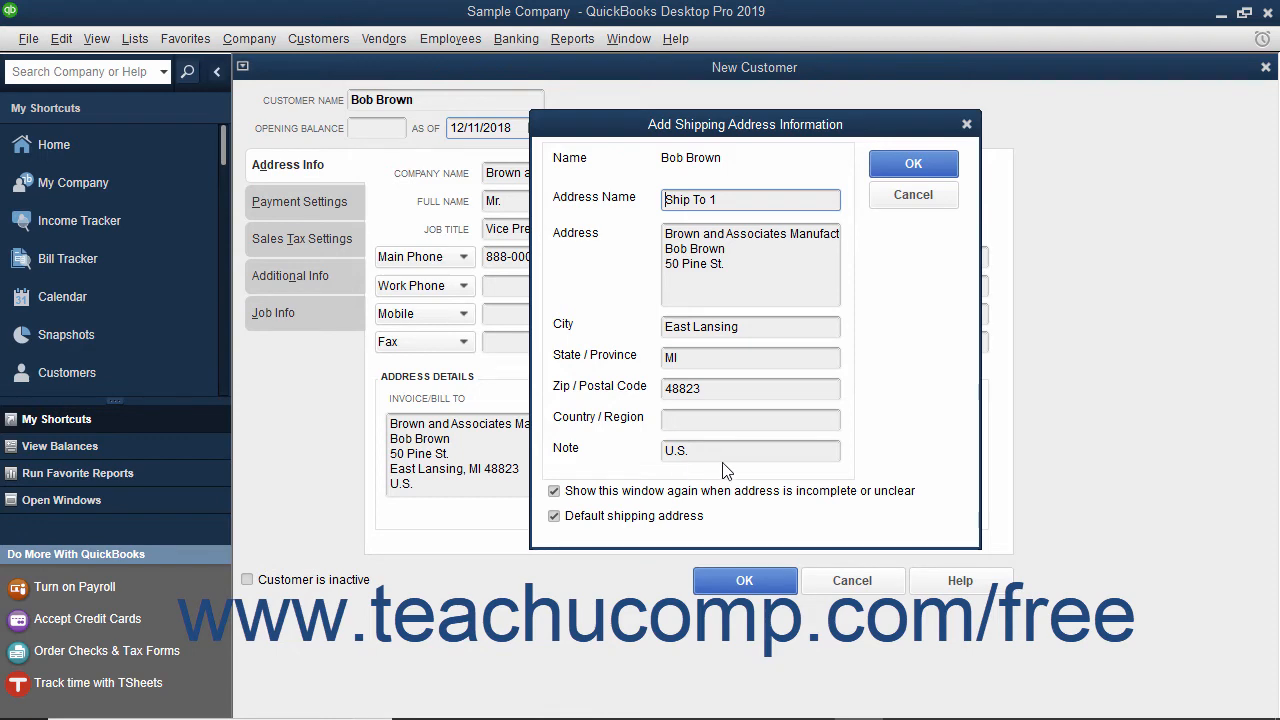
{"action": "left_click", "coordinate": [916, 165]}
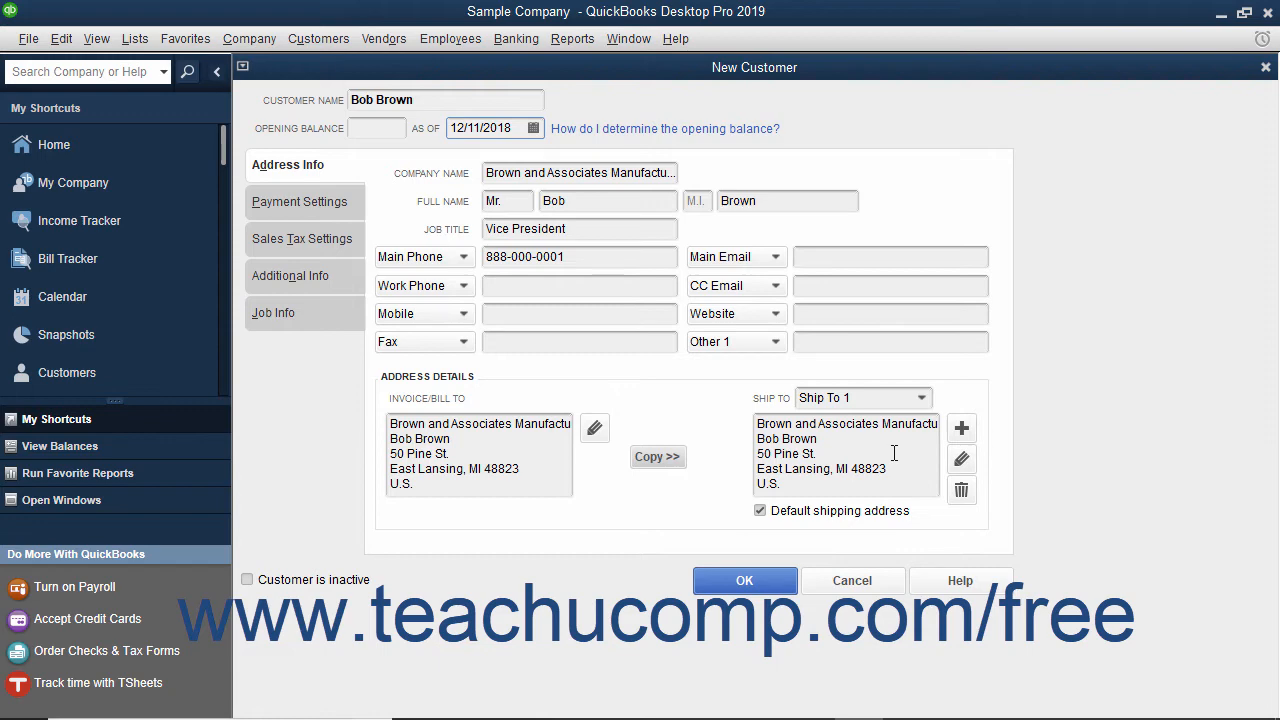
- Add a second shipping address named 'Alt. Ship' with its street address
{"action": "left_click", "coordinate": [961, 429]}
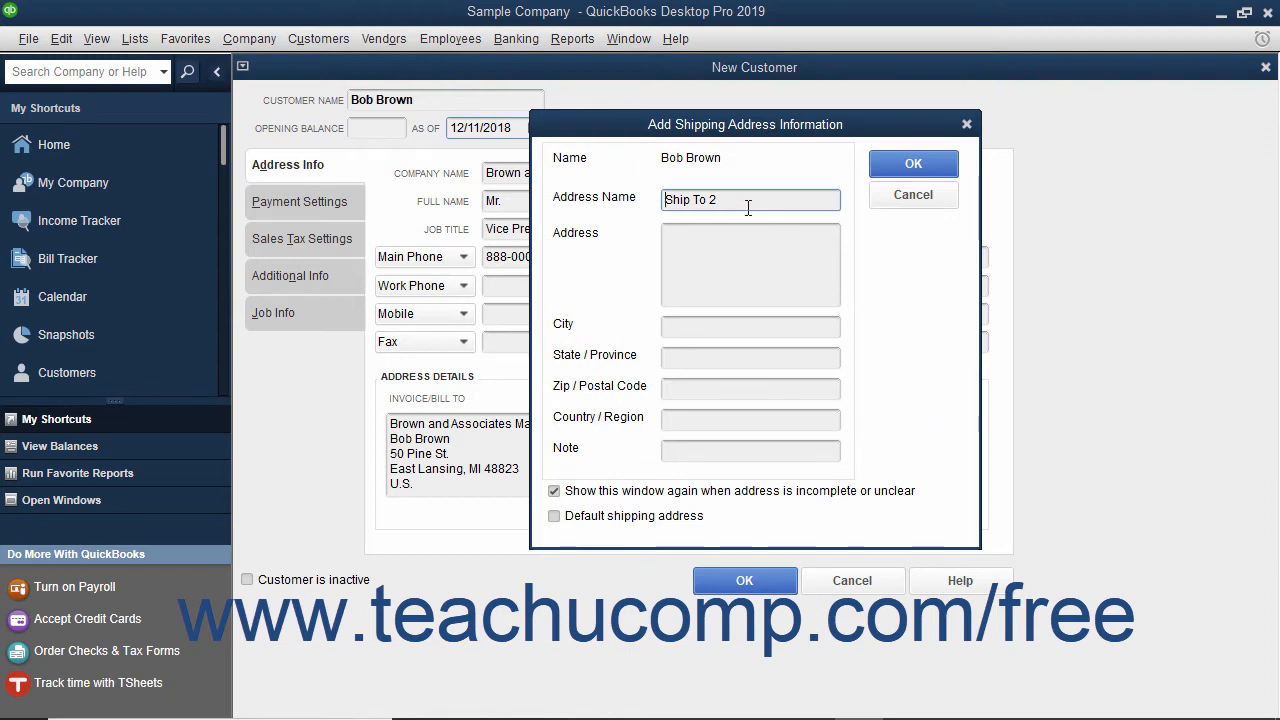
{"action": "left_click_drag", "start_coordinate": [748, 200], "coordinate": [616, 198]}
{"action": "type", "text": "Alt. Ship"}
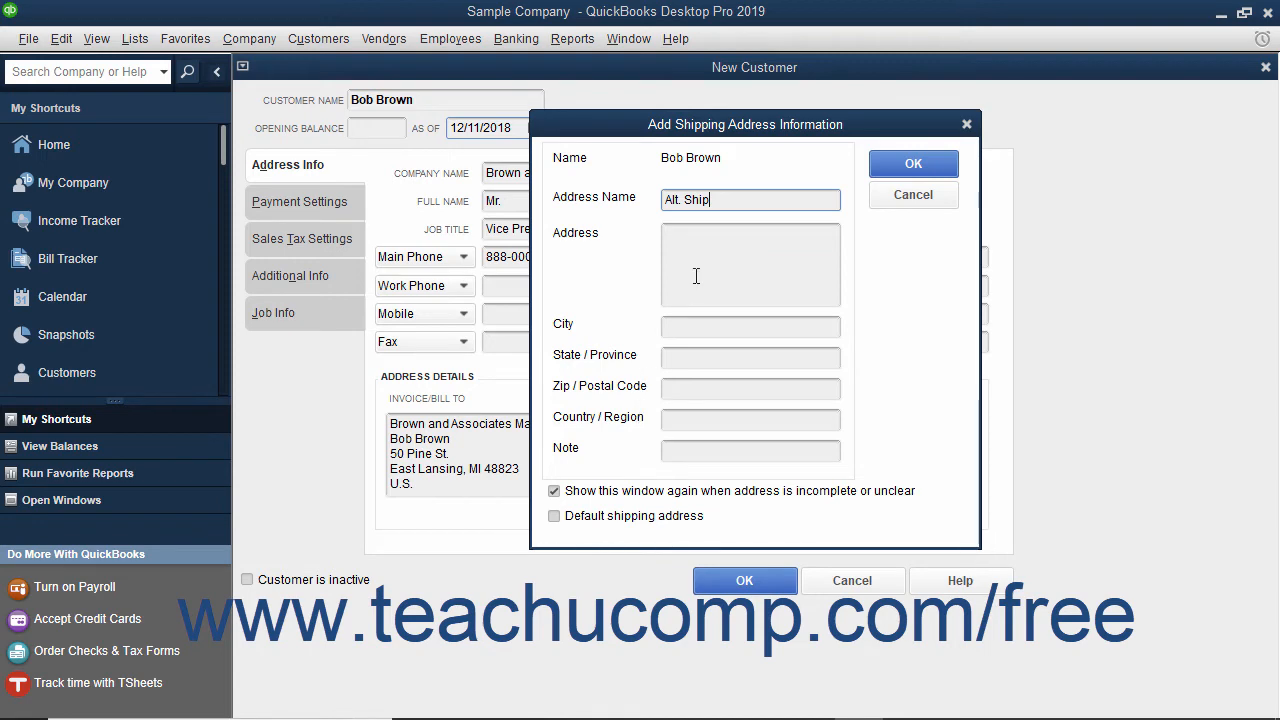
{"action": "left_click", "coordinate": [700, 245]}
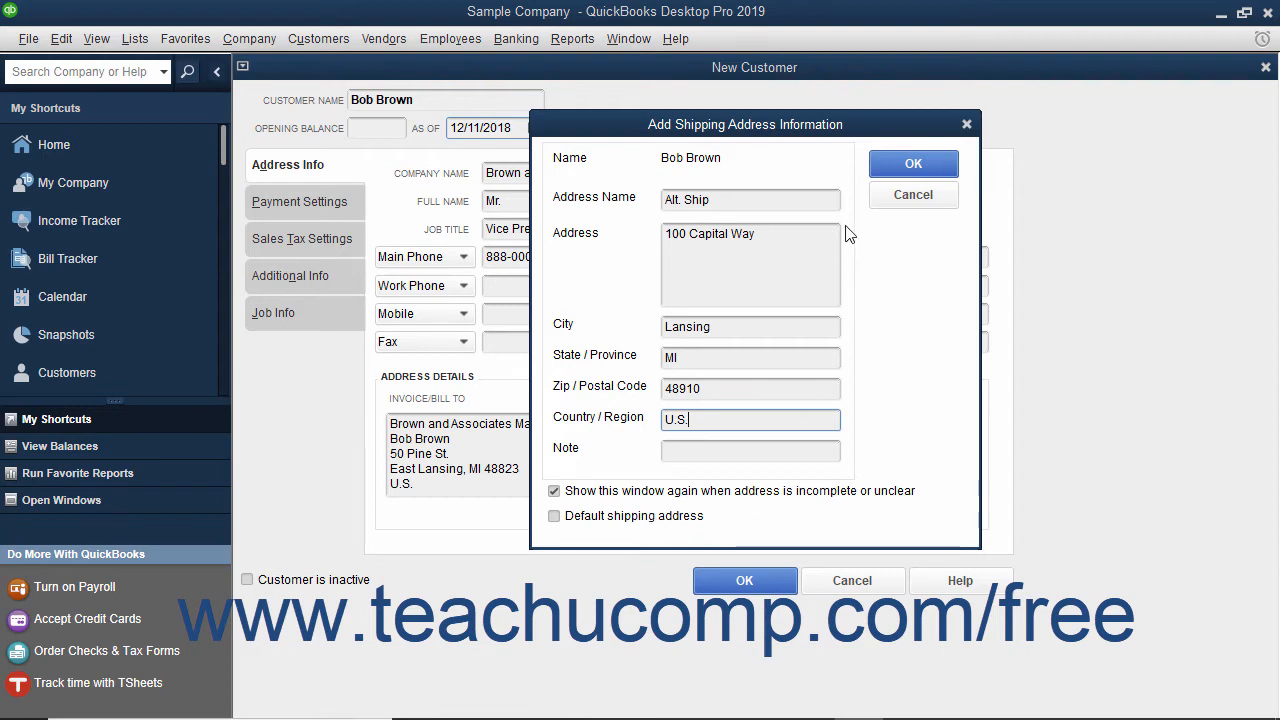
{"action": "left_click", "coordinate": [883, 174]}
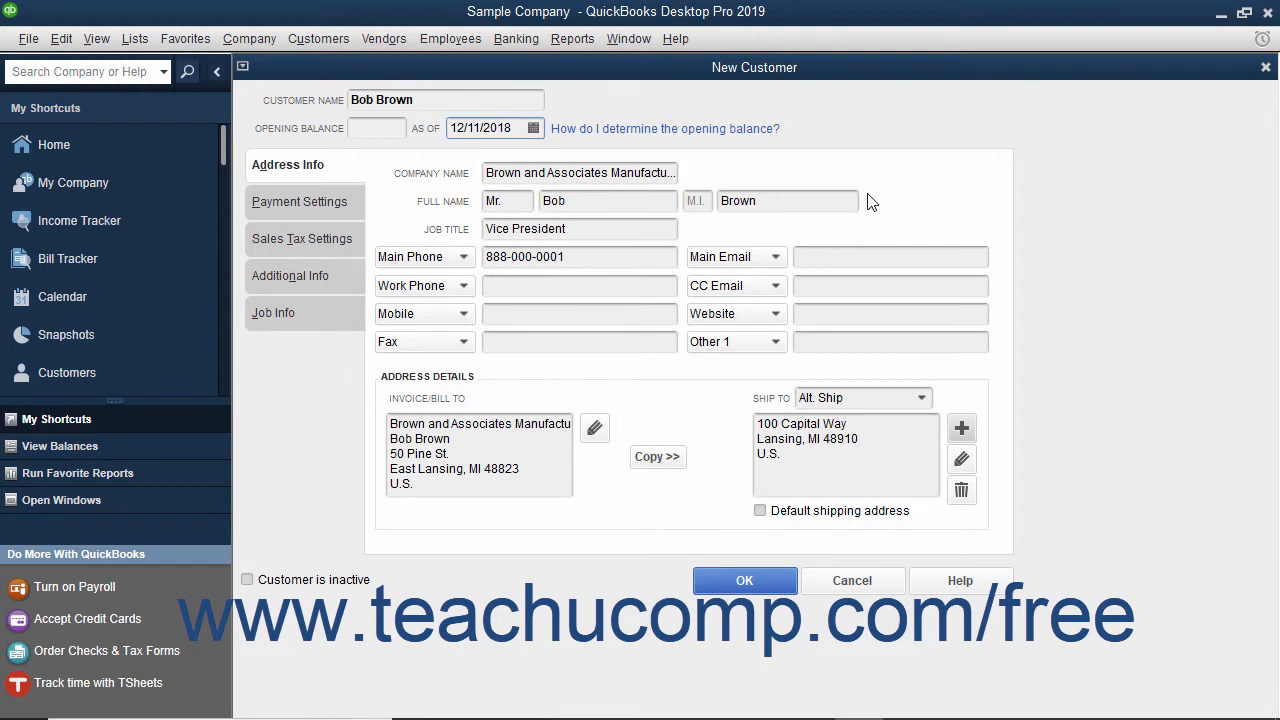
- Switch the displayed shipping address back to Ship To 1
{"action": "left_click", "coordinate": [920, 398]}
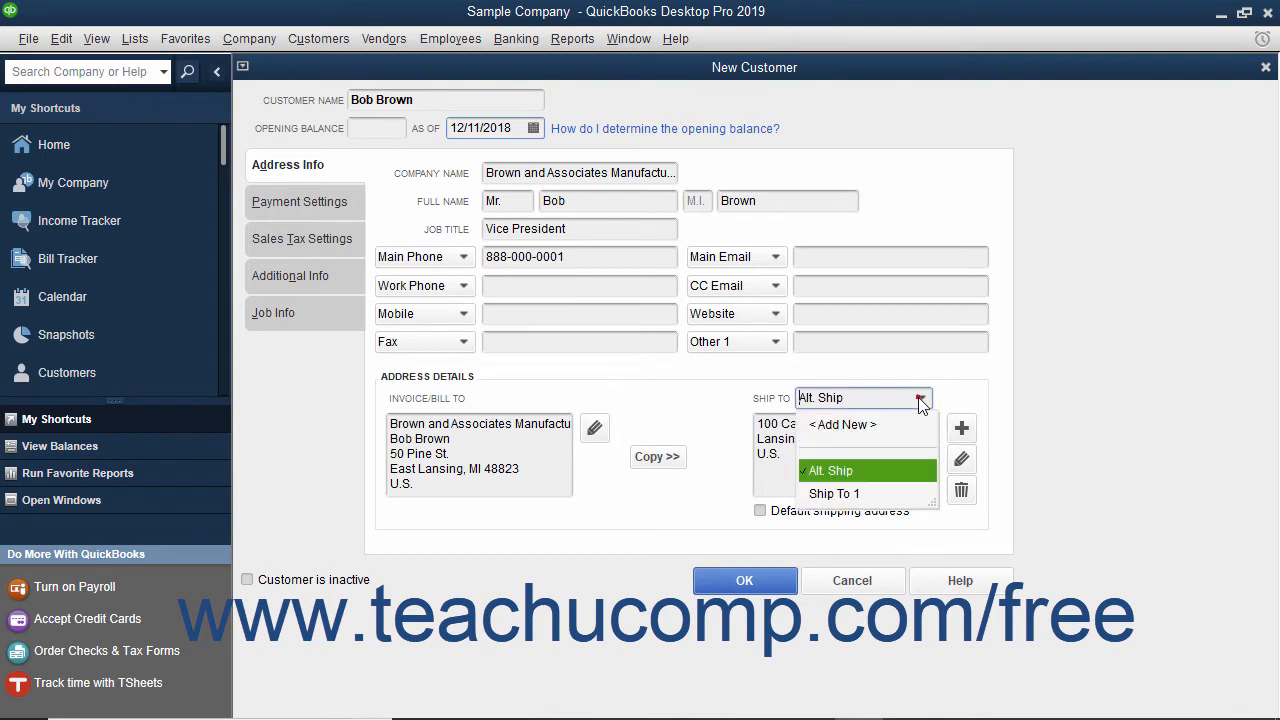
{"action": "left_click", "coordinate": [855, 493]}
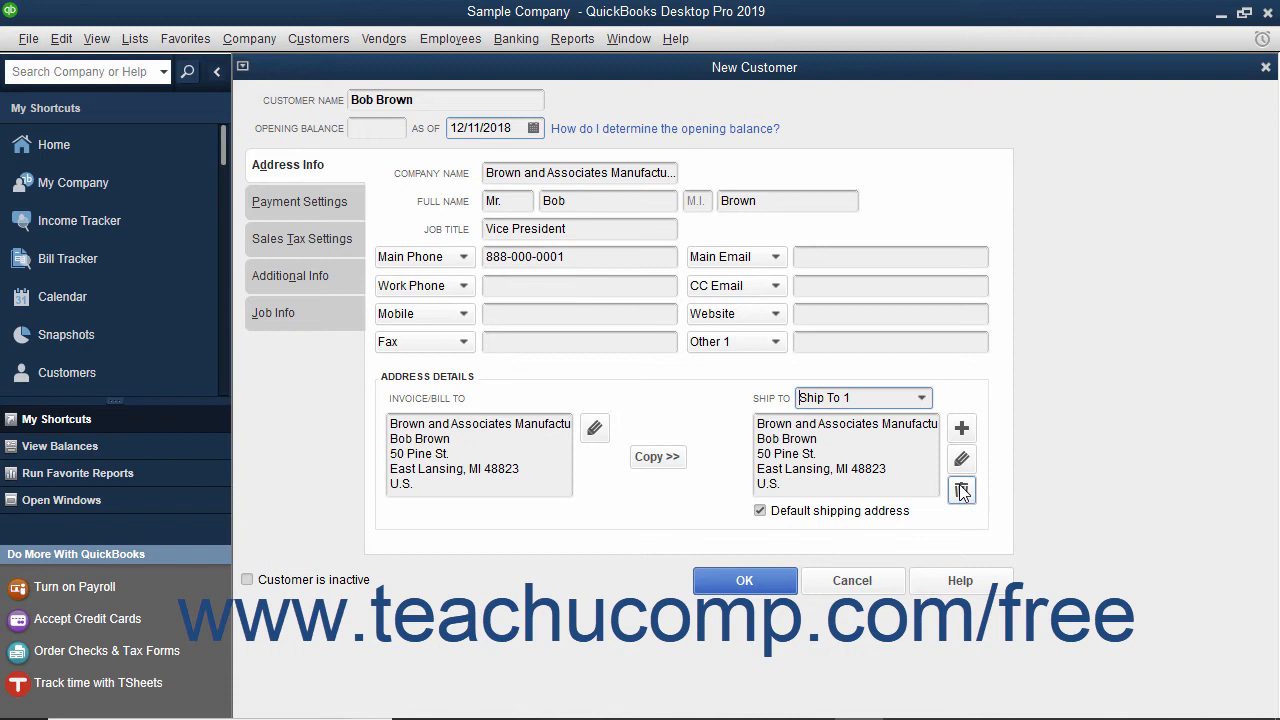
{"action": "left_click", "coordinate": [324, 211]}
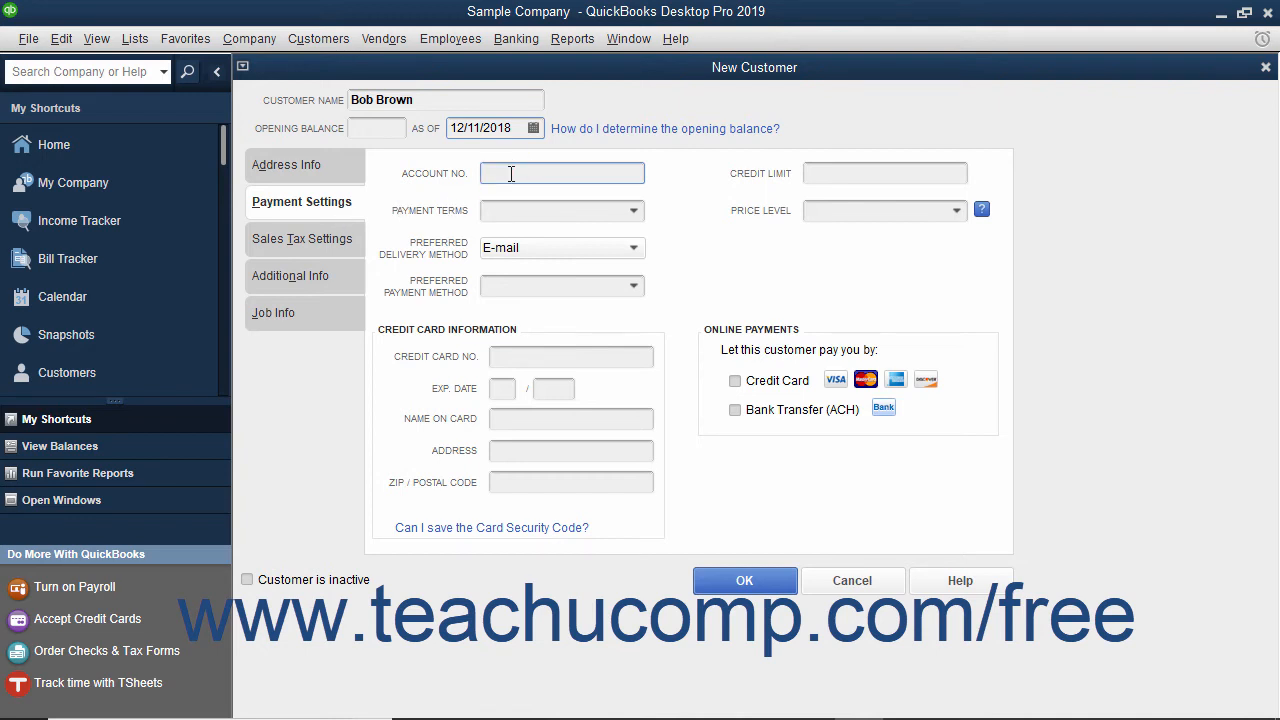
- Enter the account number, a 7500 credit limit and Net 30 payment terms
{"action": "type", "text": "85236"}
{"action": "left_click", "coordinate": [814, 172]}
{"action": "type", "text": "7500"}
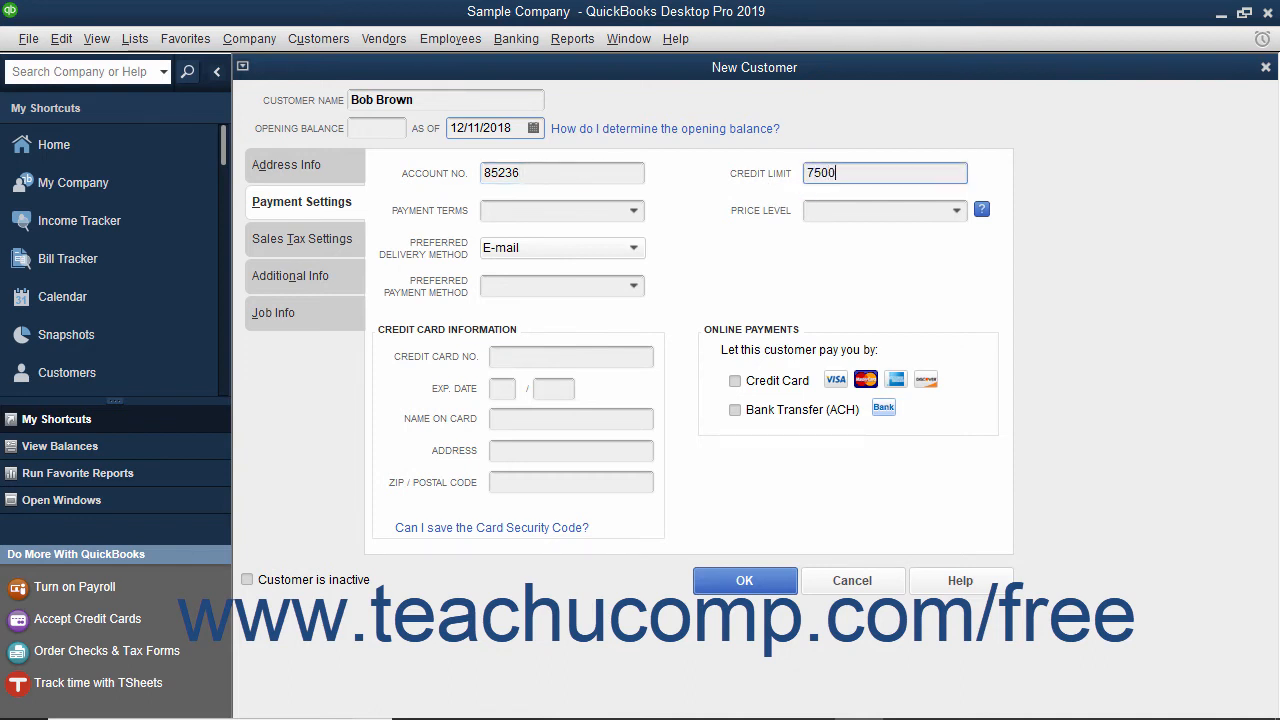
{"action": "left_click", "coordinate": [634, 212]}
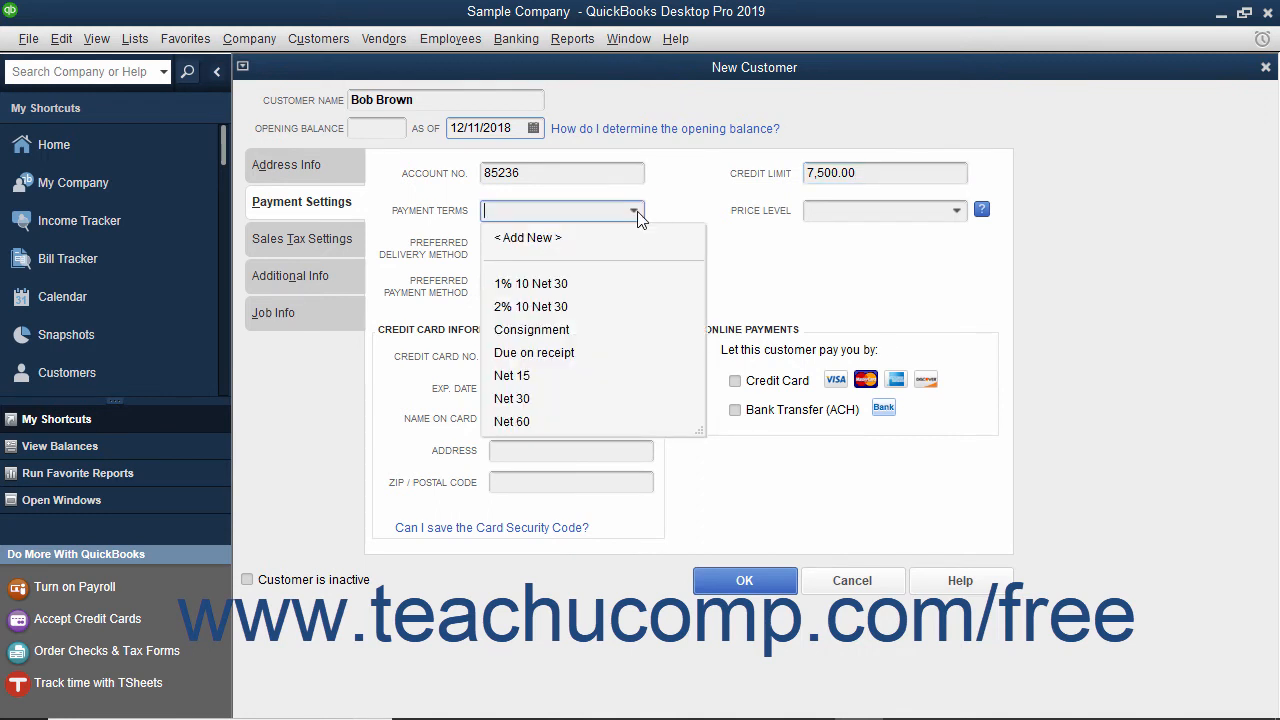
{"action": "left_click", "coordinate": [526, 400]}
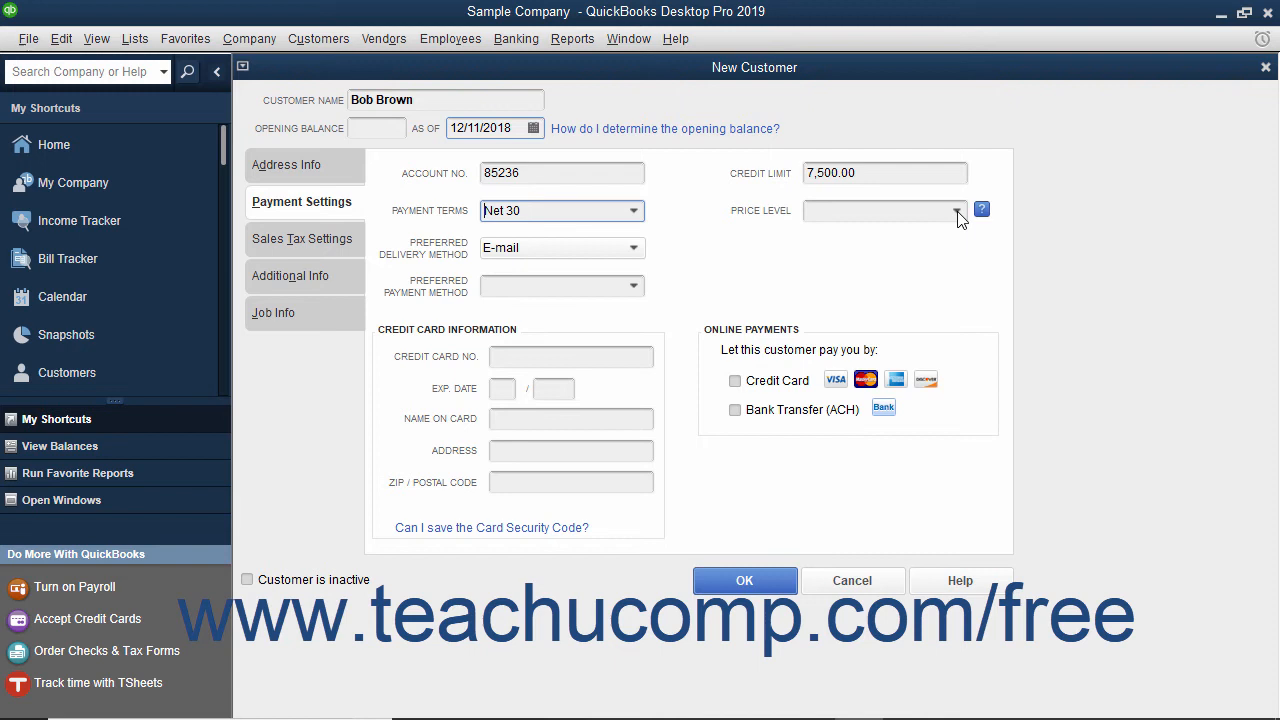
- Set delivery method to Mail and payment method to Check, declining online credit-card payments
{"action": "left_click", "coordinate": [635, 248]}
{"action": "left_click", "coordinate": [598, 298]}
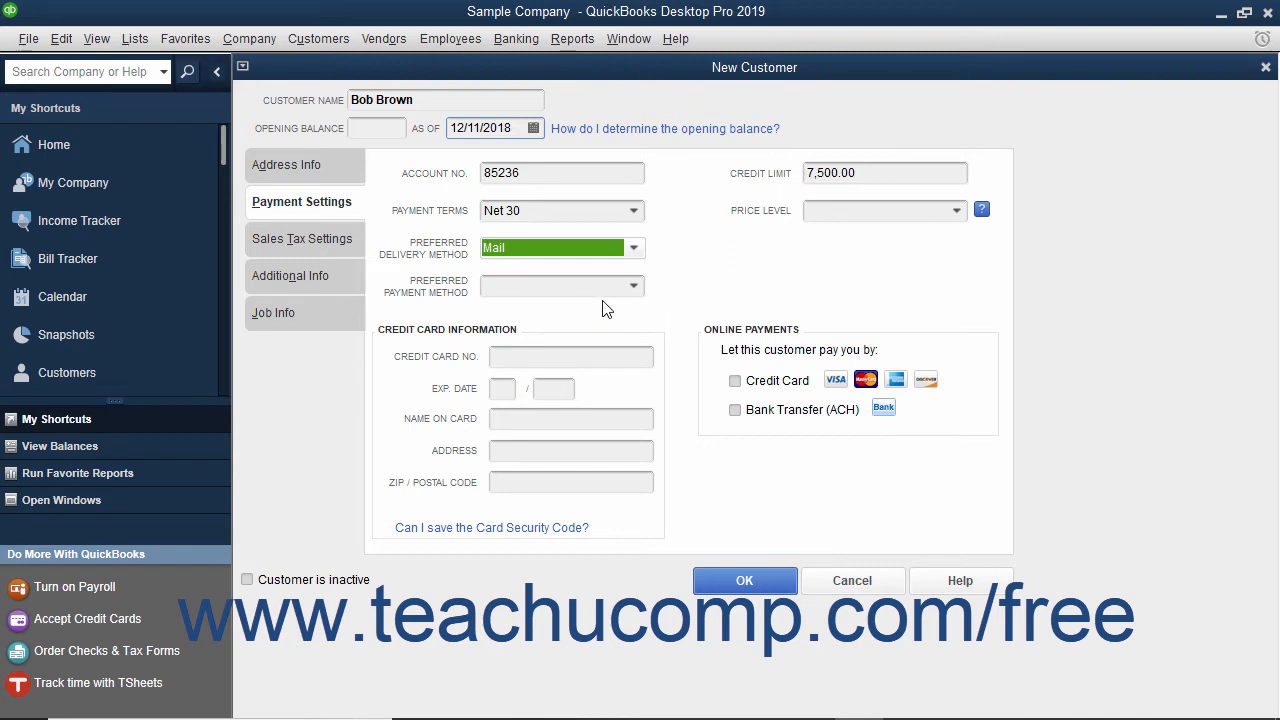
{"action": "left_click", "coordinate": [634, 286]}
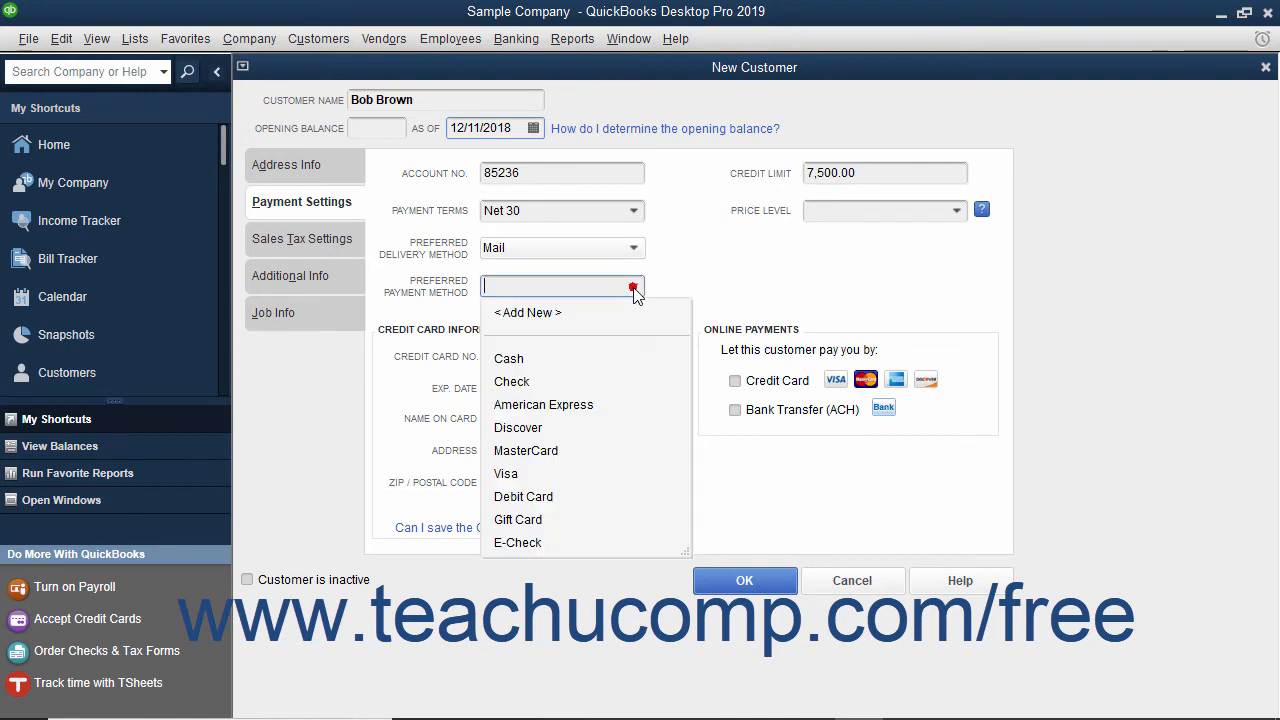
{"action": "left_click", "coordinate": [545, 381]}
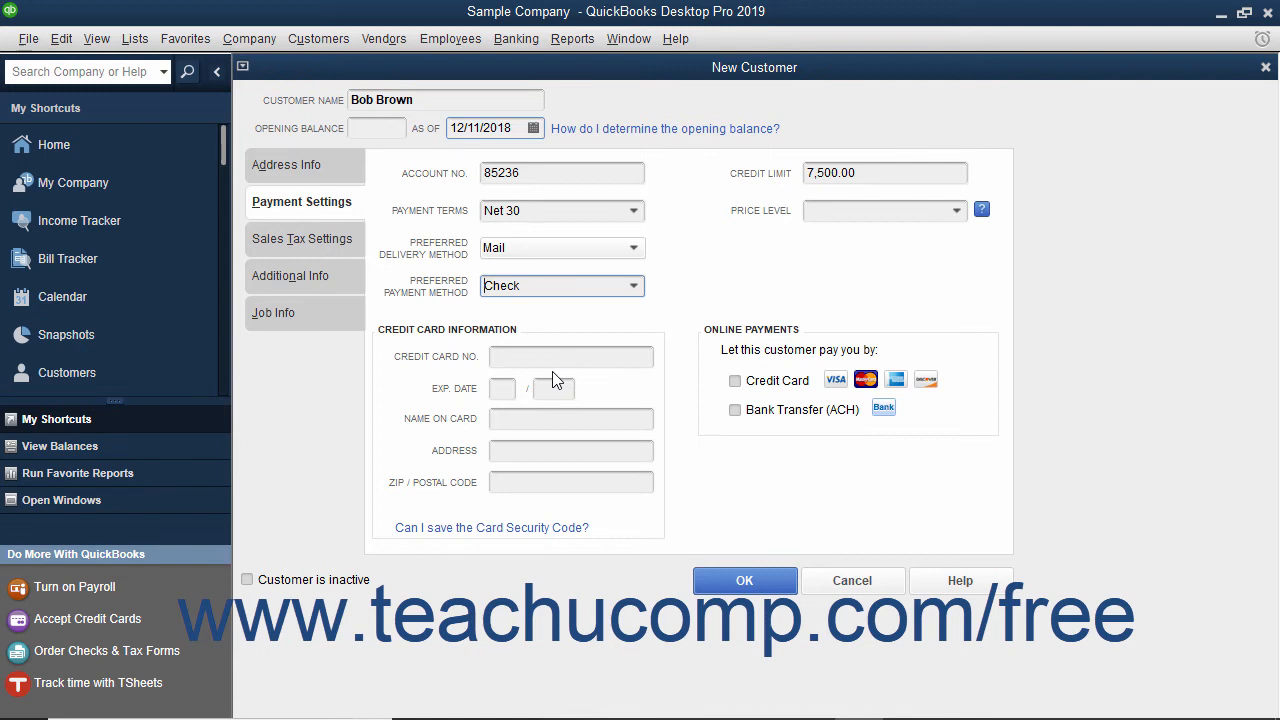
{"action": "left_click", "coordinate": [736, 381]}
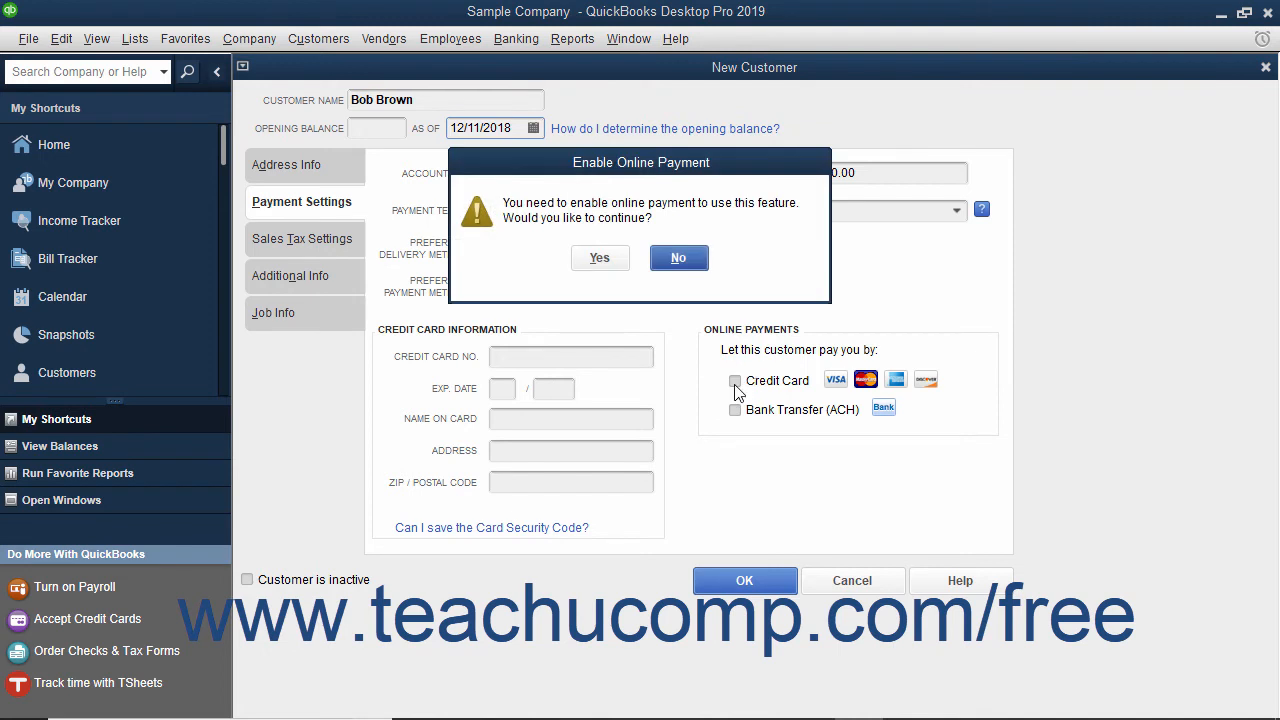
{"action": "left_click", "coordinate": [678, 258]}
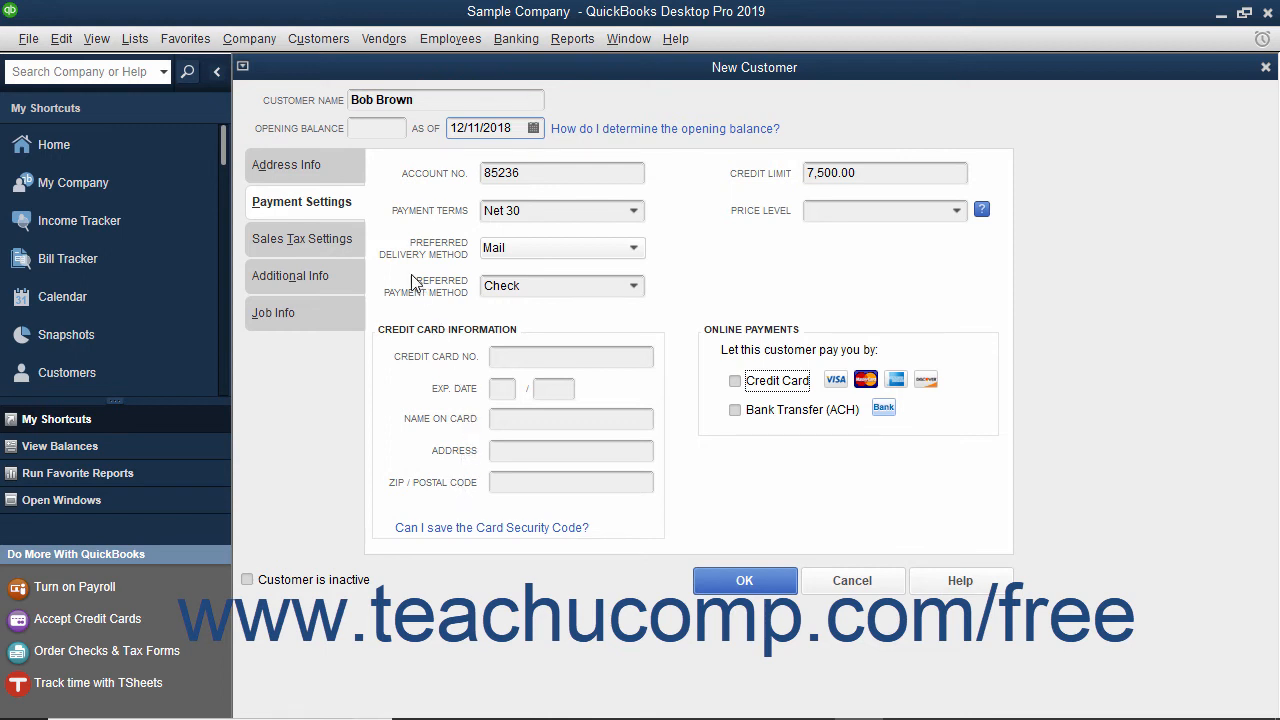
{"action": "left_click", "coordinate": [352, 245]}
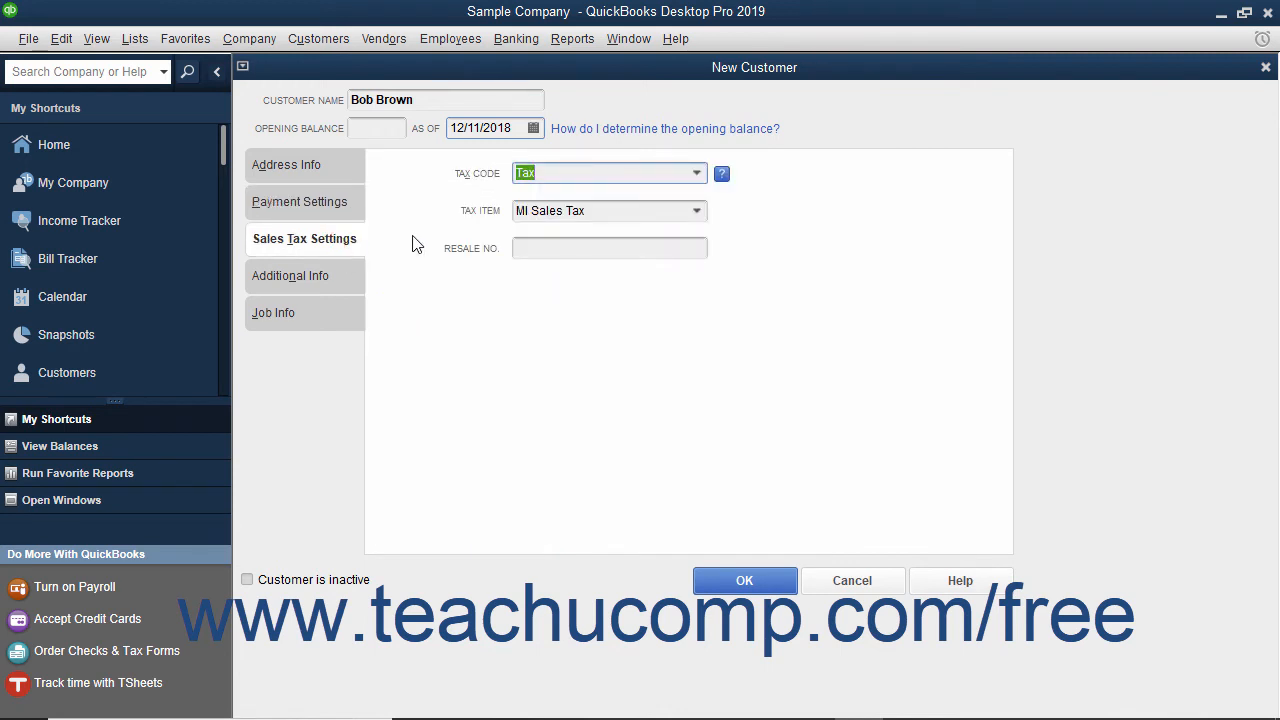
- Keep the customer taxable with tax code Tax and tax item MI Sales Tax
{"action": "left_click", "coordinate": [698, 176]}
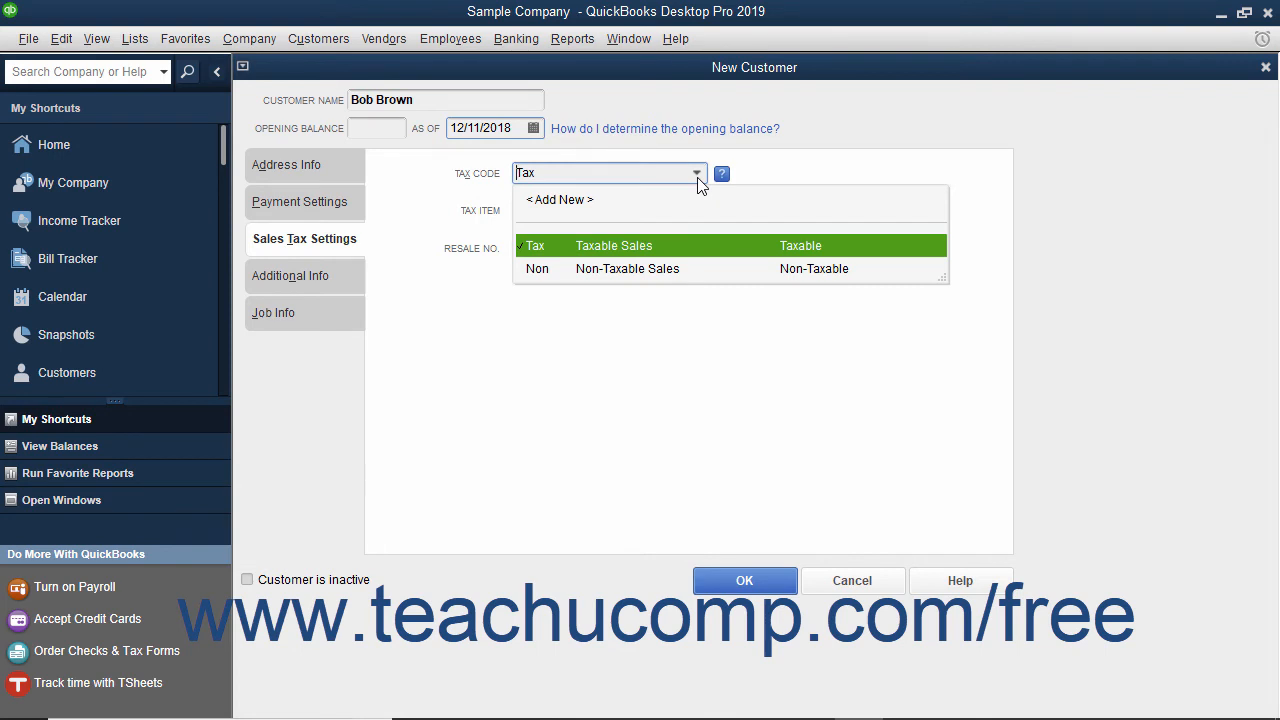
{"action": "left_click", "coordinate": [652, 248]}
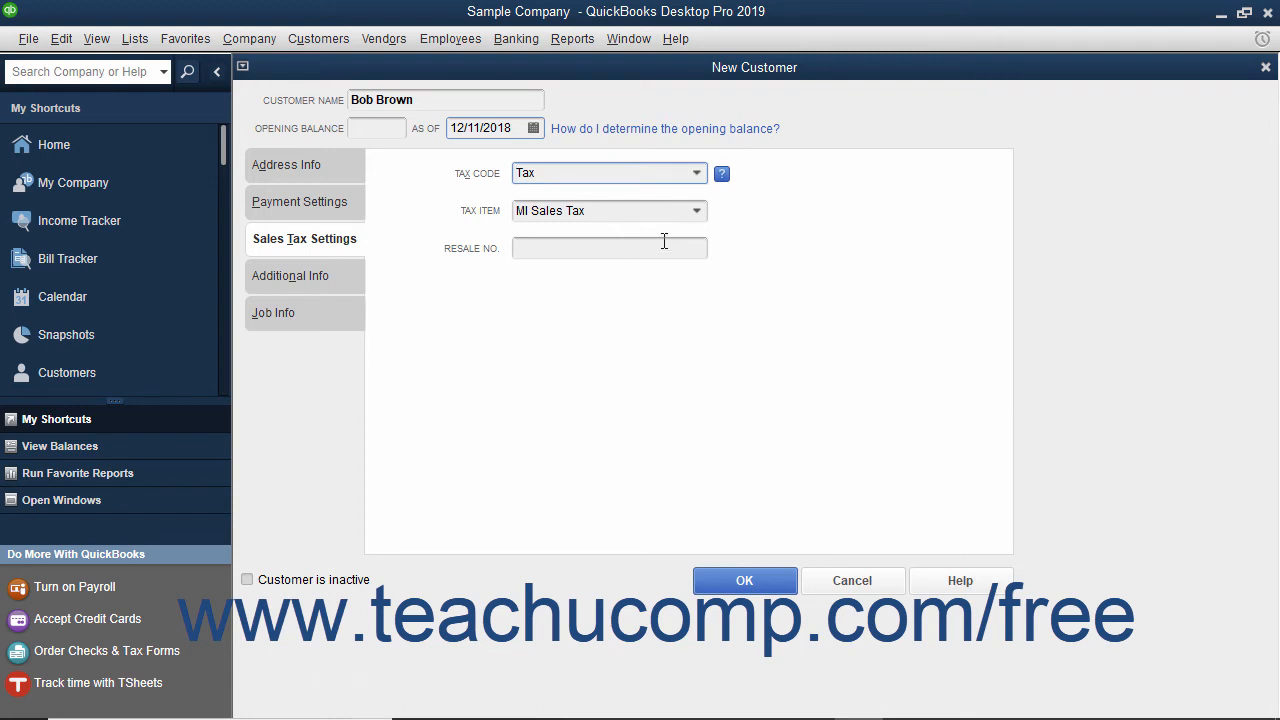
{"action": "left_click", "coordinate": [695, 213]}
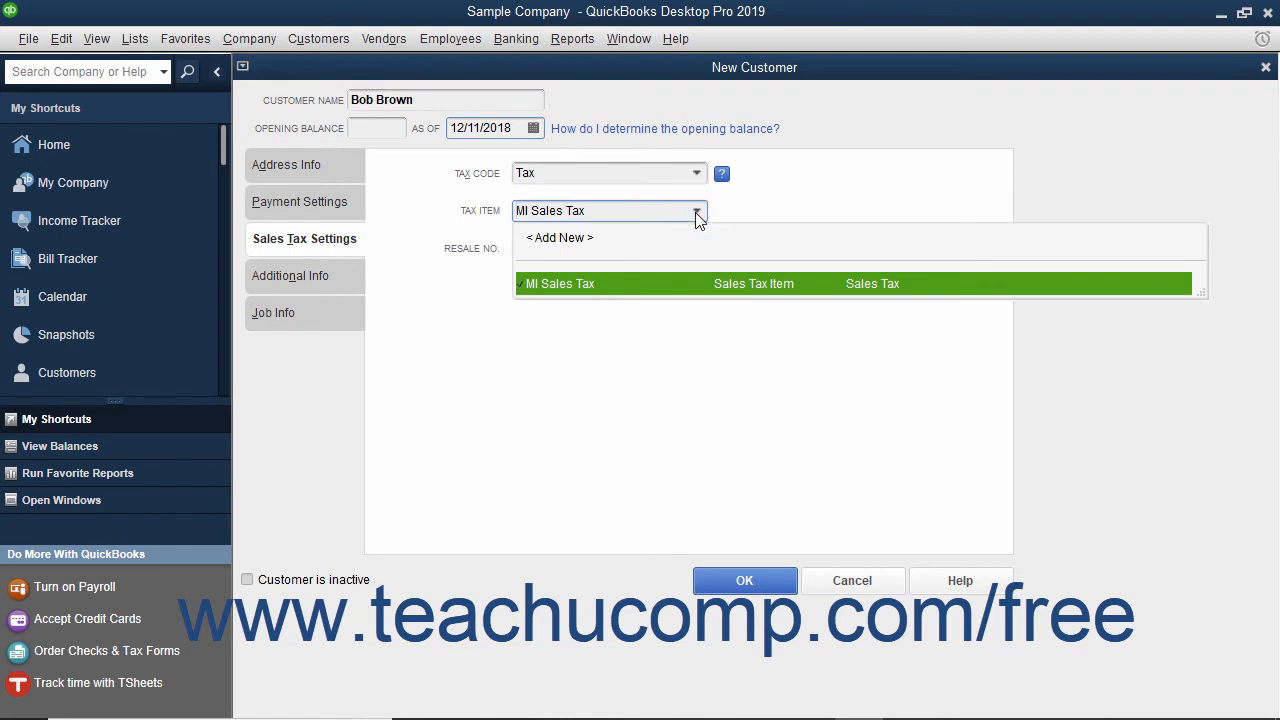
{"action": "left_click", "coordinate": [642, 283]}
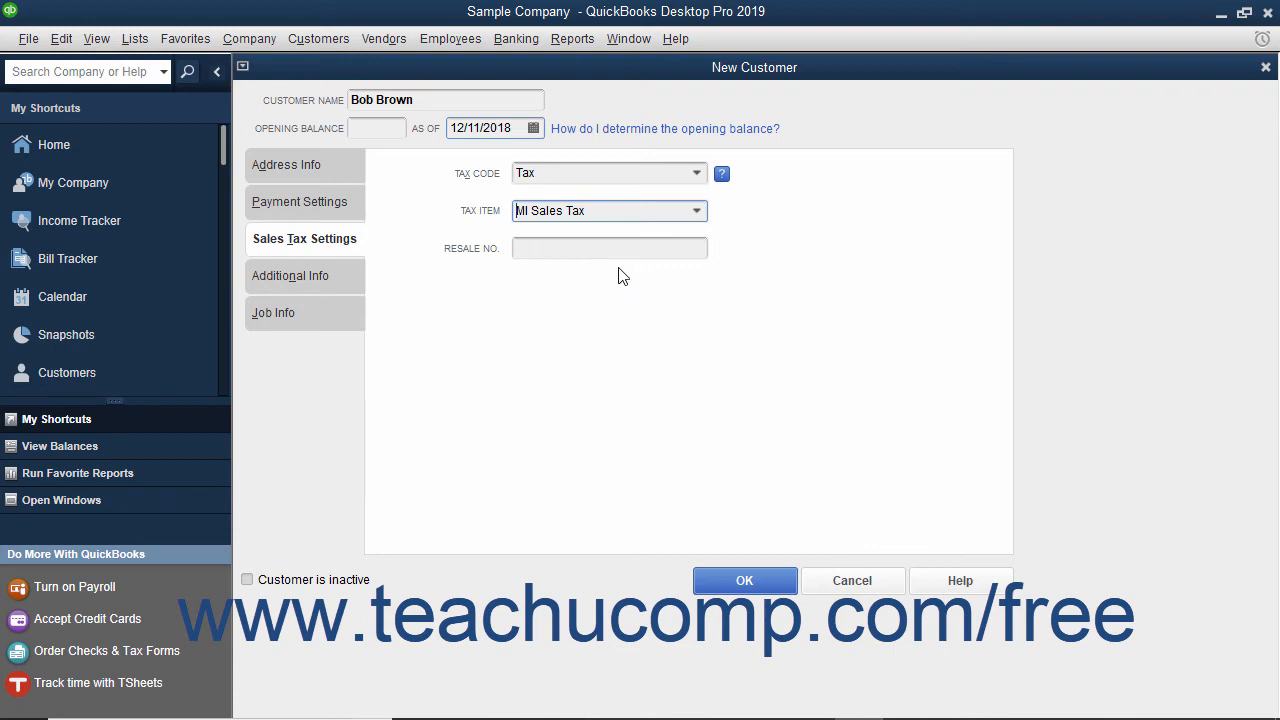
{"action": "left_click", "coordinate": [579, 251]}
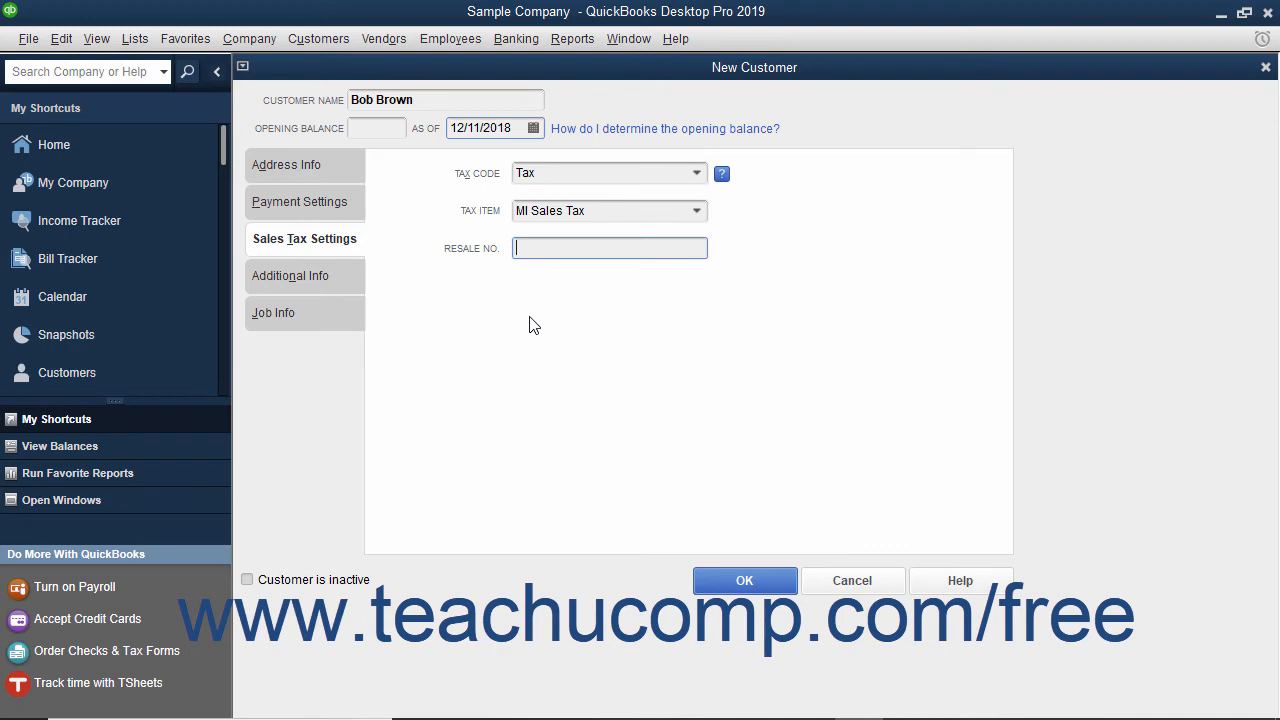
{"action": "left_click", "coordinate": [337, 275]}
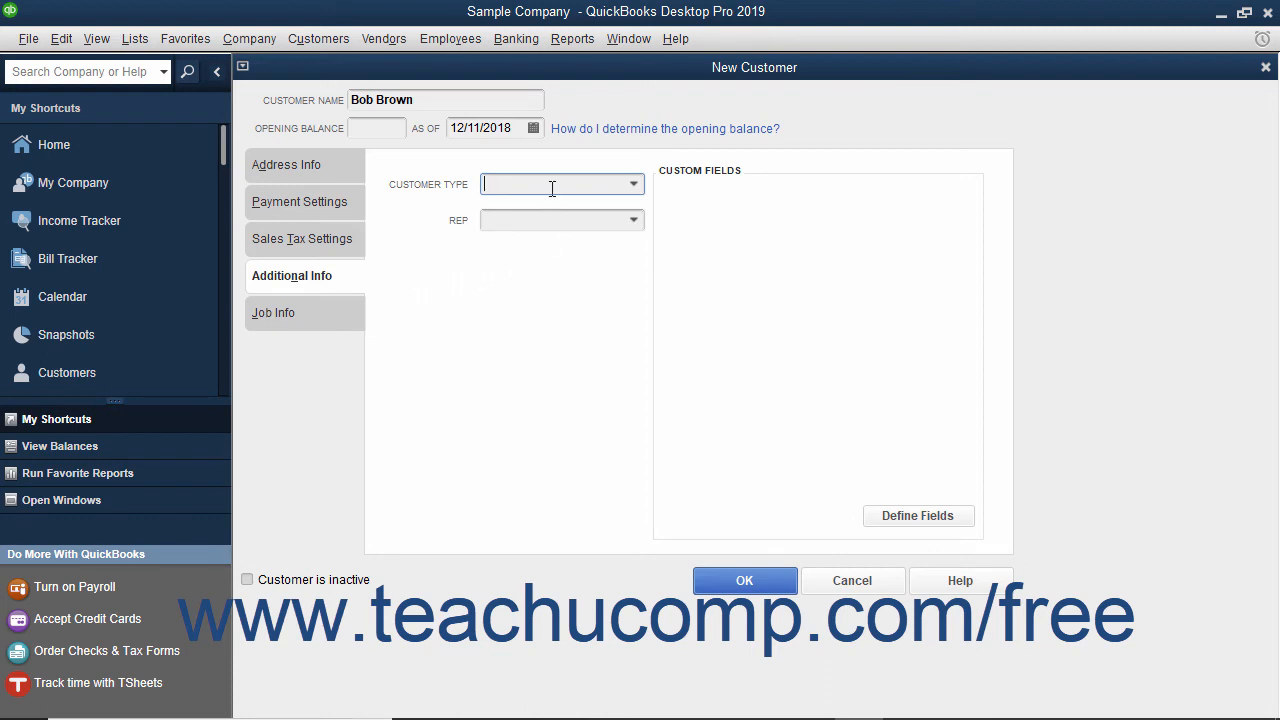
- Choose Commercial as the customer type in the Additional Info fields
{"action": "left_click", "coordinate": [633, 185]}
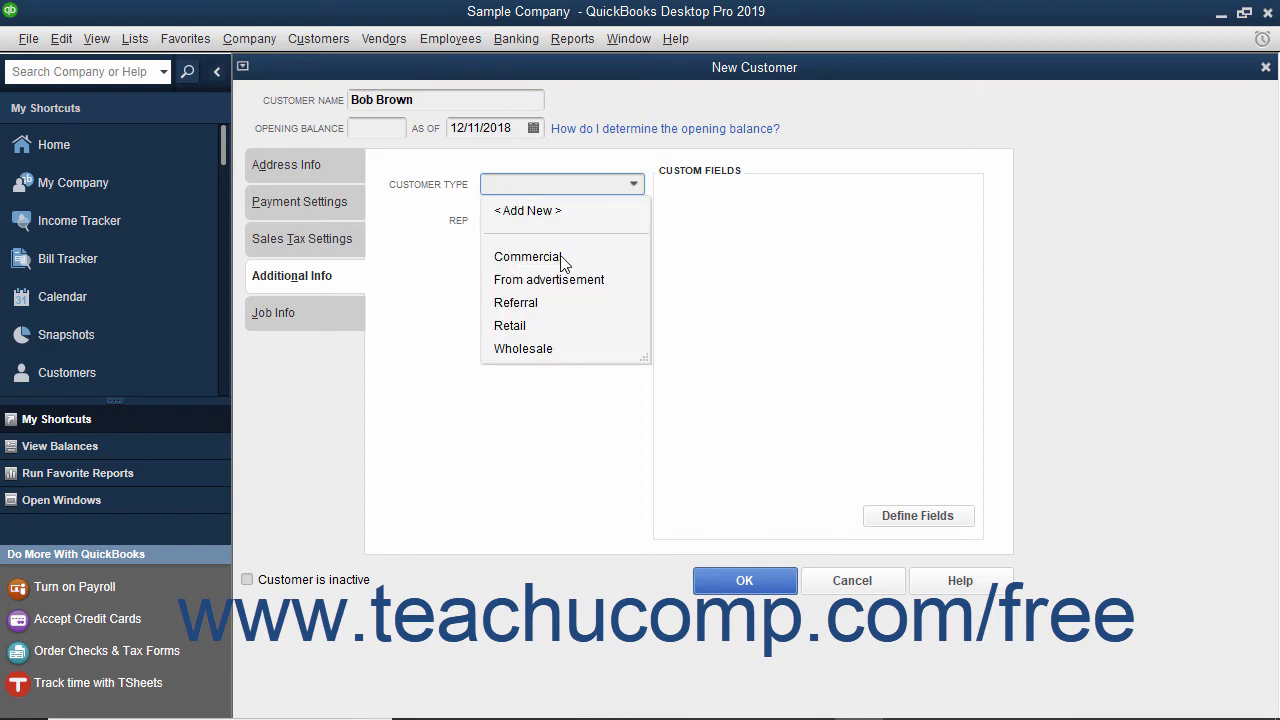
{"action": "left_click", "coordinate": [527, 257]}
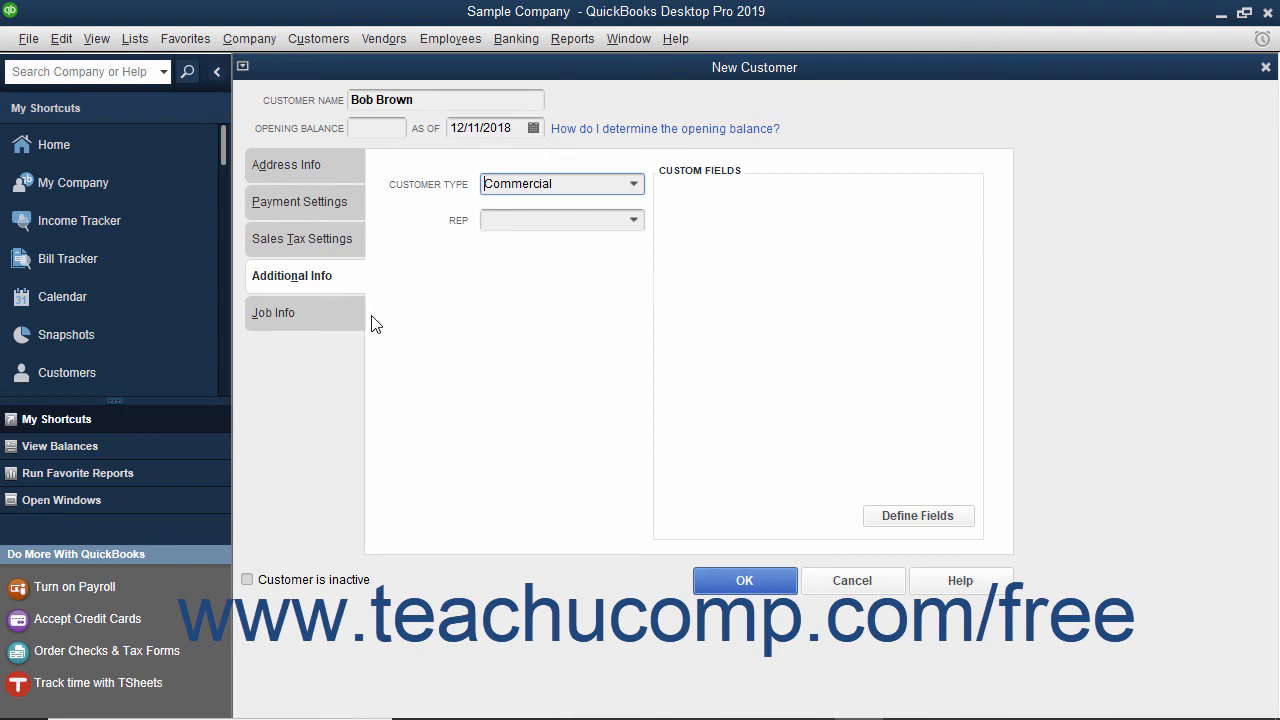
{"action": "left_click", "coordinate": [322, 318]}
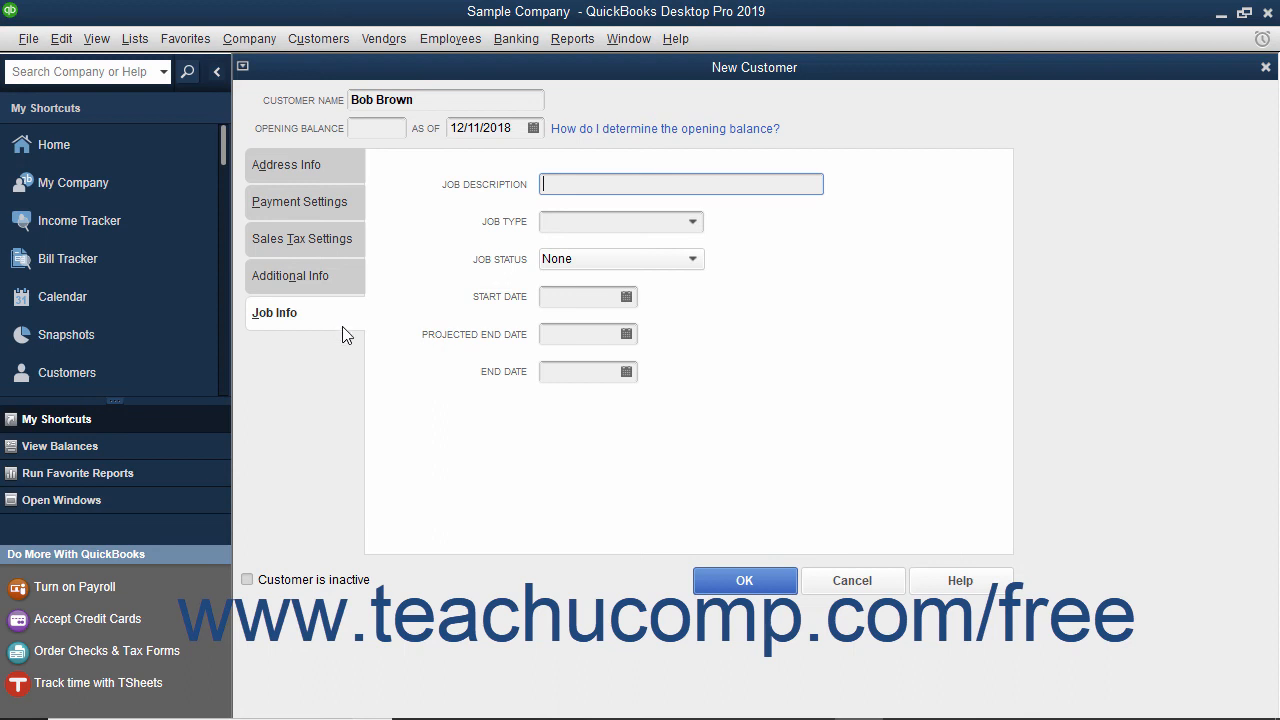
- Save the new customer with Commercial type and Net 30 terms to the Customer Center
{"action": "left_click", "coordinate": [716, 590]}
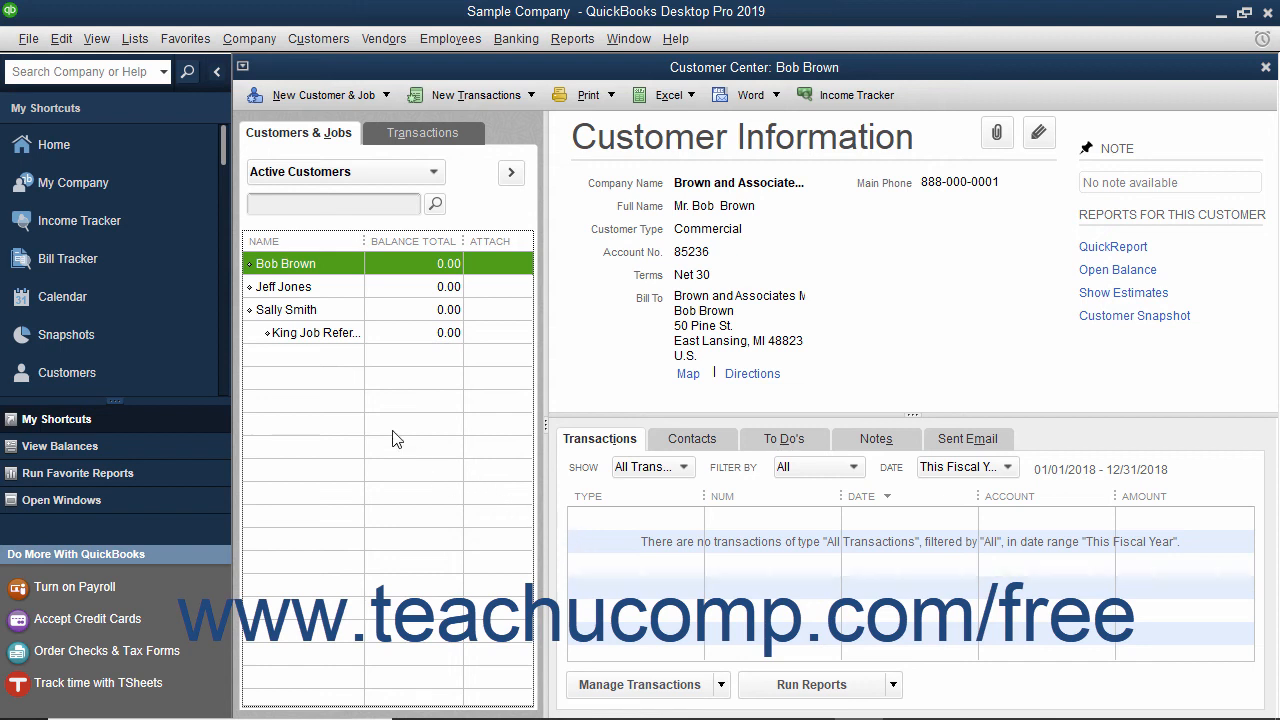
{"action": "left_click", "coordinate": [264, 263]}
- Edit the saved customer, change the main phone number's last digit to 2, and save
{"action": "right_click", "coordinate": [320, 273]}
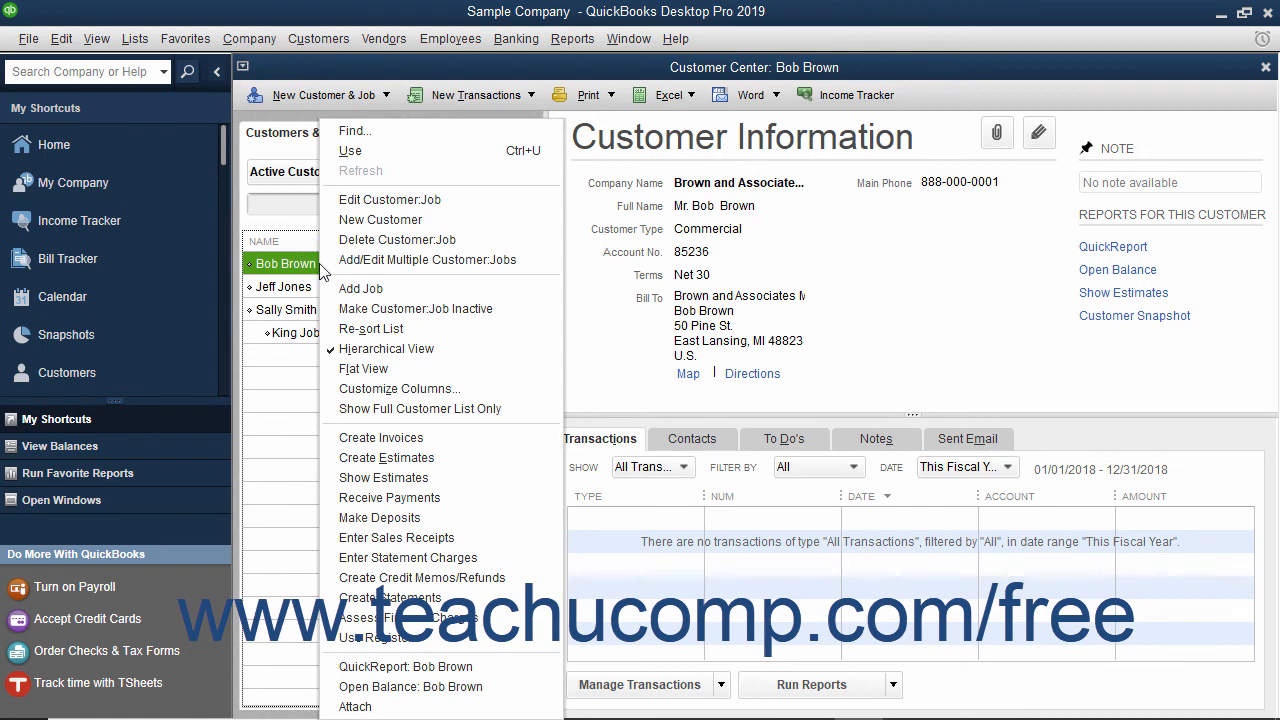
{"action": "left_click", "coordinate": [393, 203]}
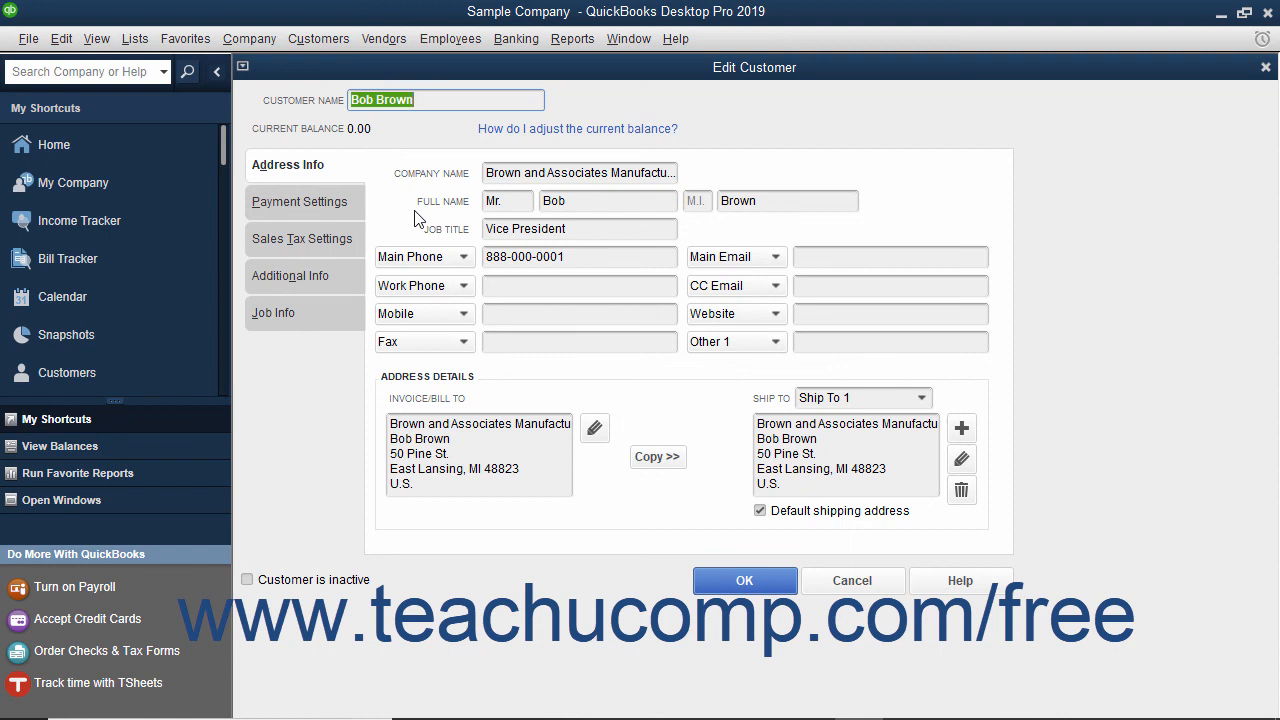
{"action": "left_click", "coordinate": [621, 258]}
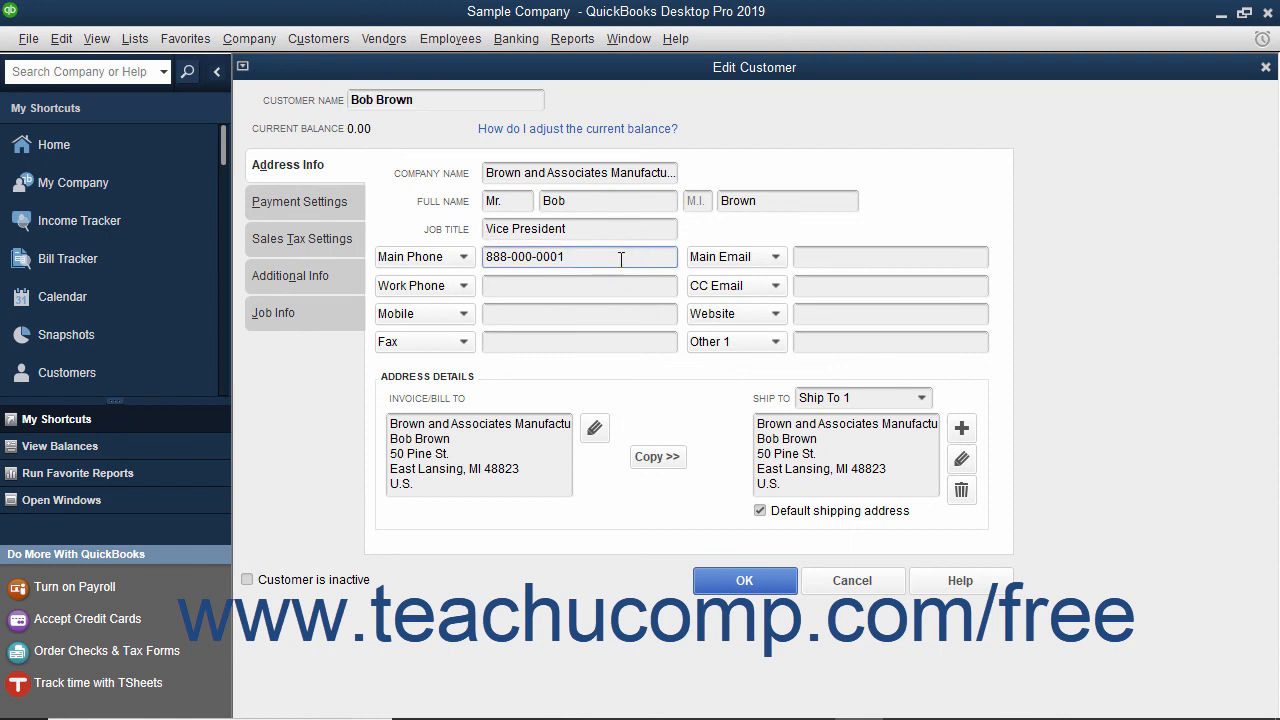
{"action": "key", "text": "BackSpace"}
{"action": "type", "text": "2"}
{"action": "left_click", "coordinate": [715, 580]}
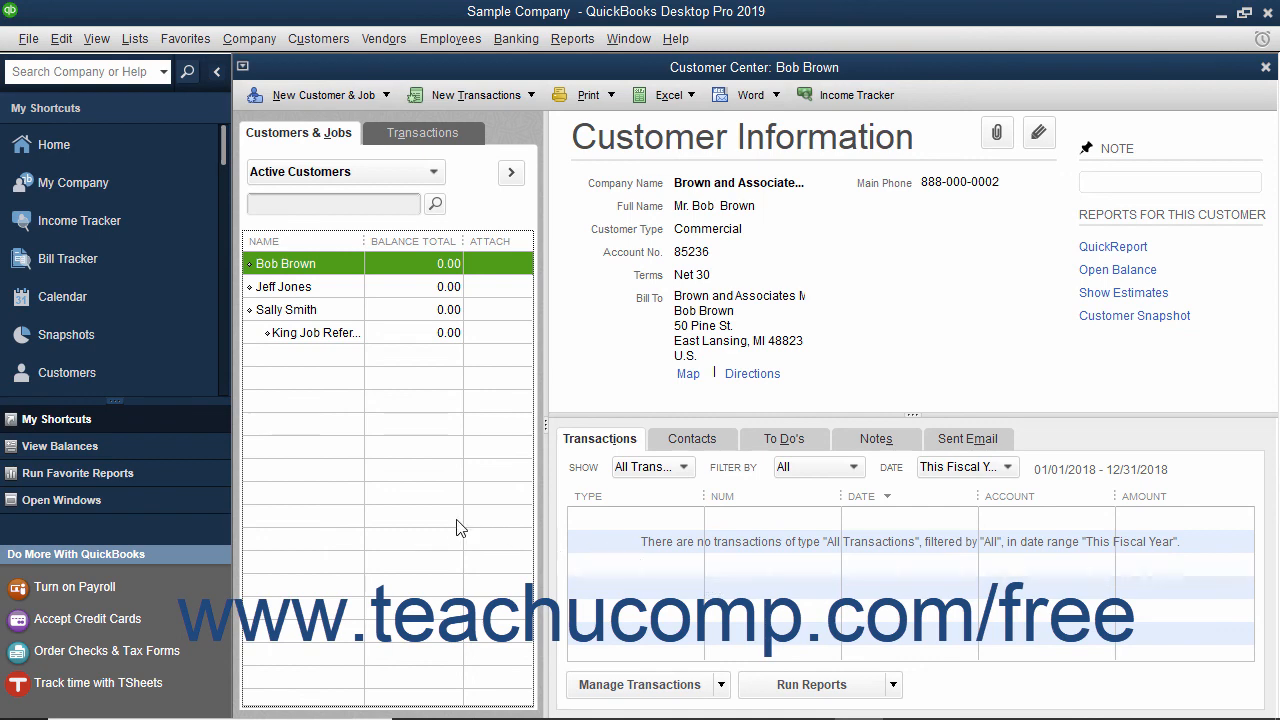
- Delete the second customer in the list using Edit > Delete Customer:Job
{"action": "left_click", "coordinate": [288, 288]}
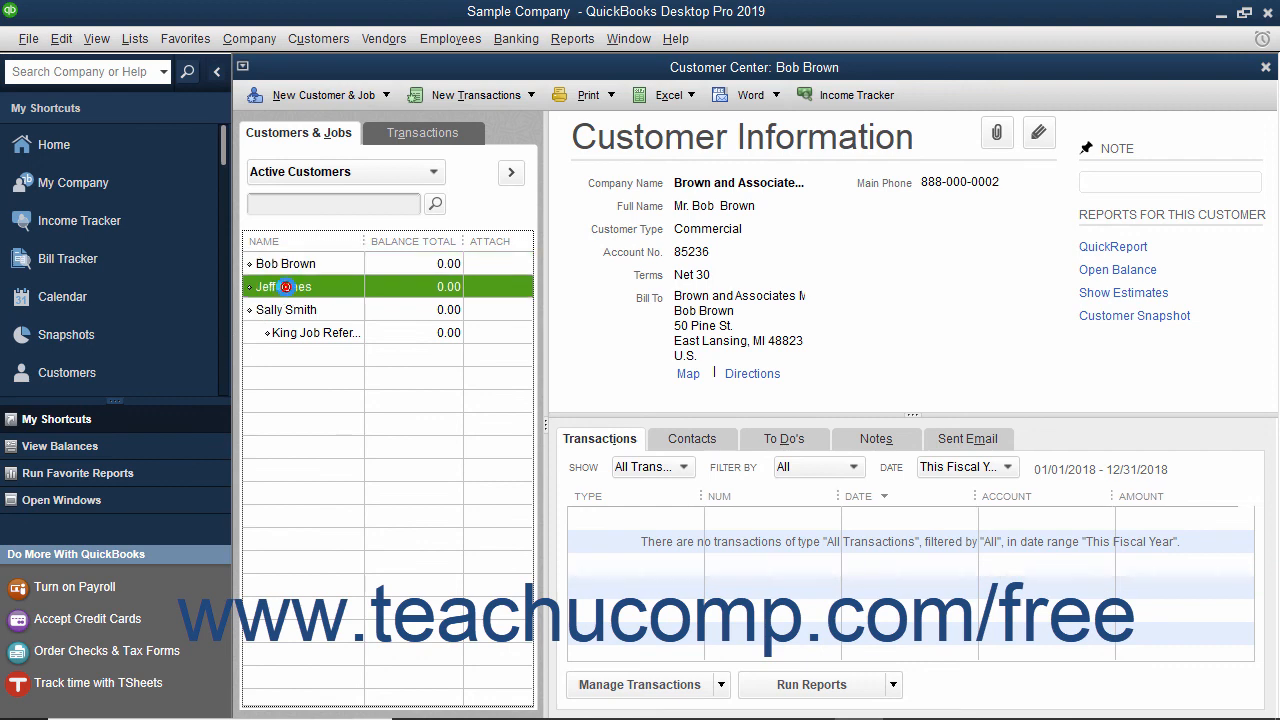
{"action": "left_click", "coordinate": [61, 38]}
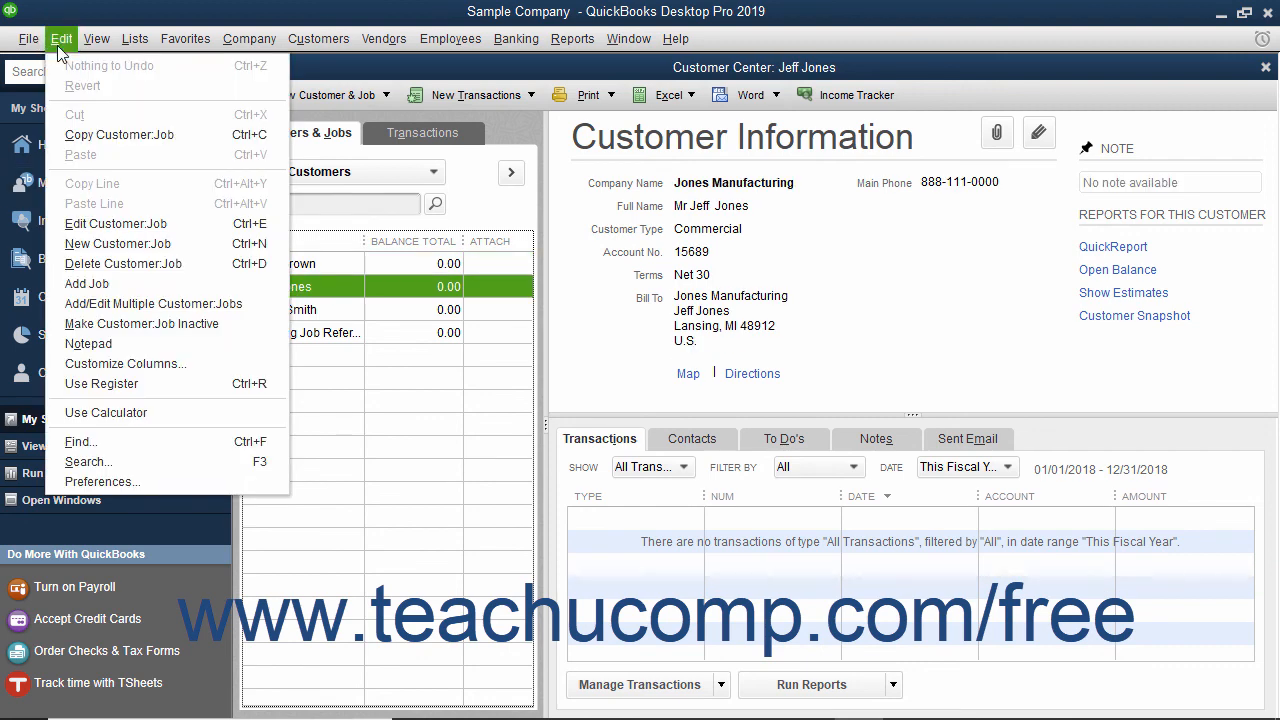
{"action": "left_click", "coordinate": [119, 266]}
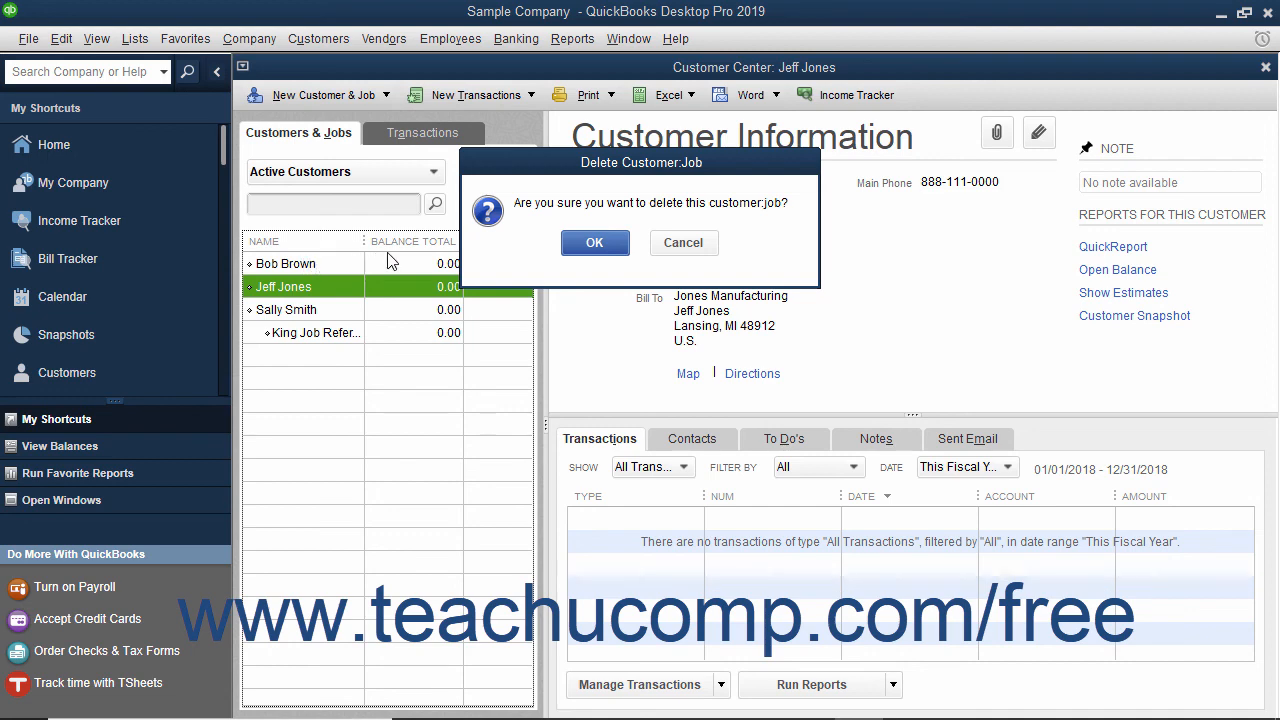
{"action": "left_click", "coordinate": [606, 245]}
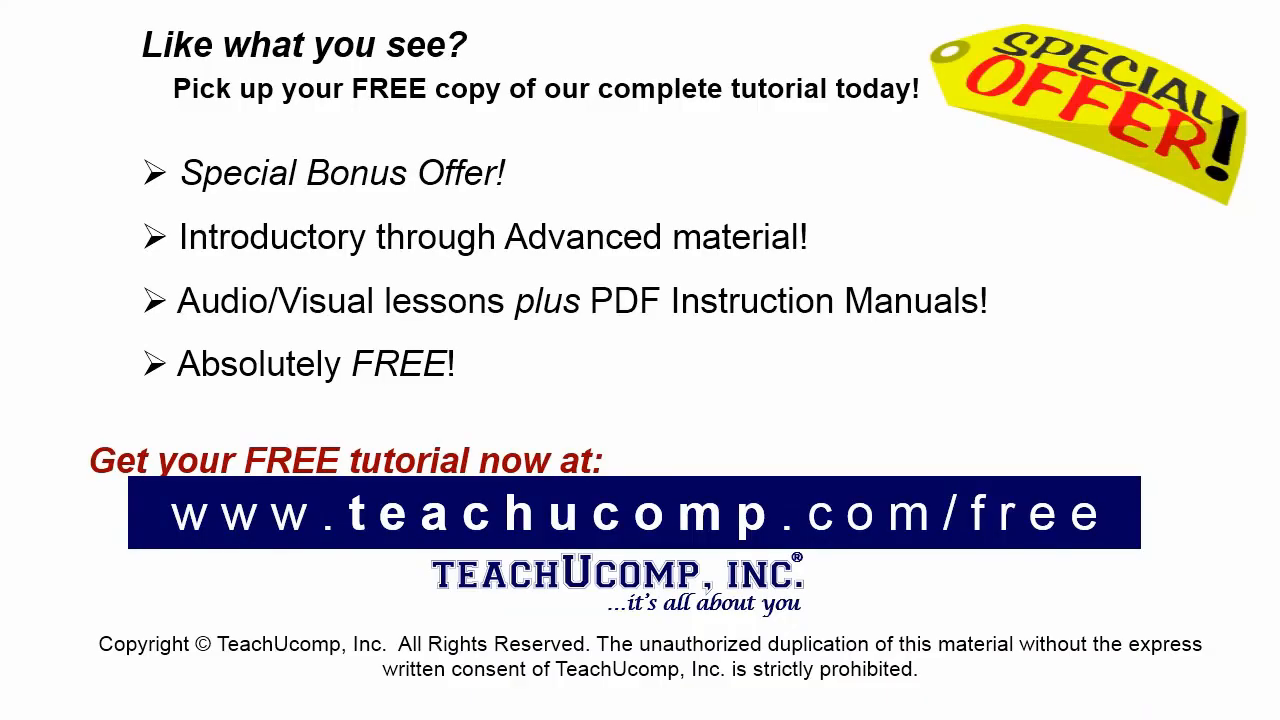